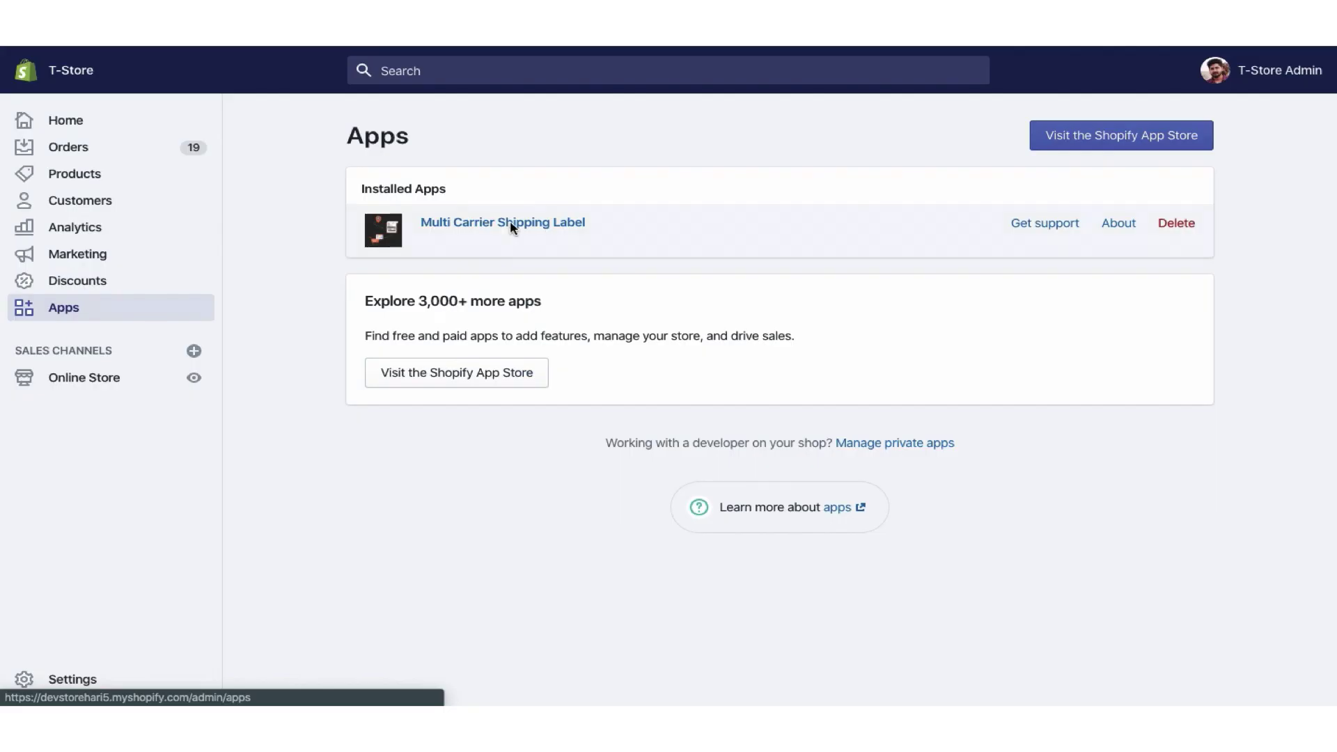
Step: Open the Multi Carrier Shipping Label app from the Shopify Apps page
{"action": "left_click", "coordinate": [511, 222]}
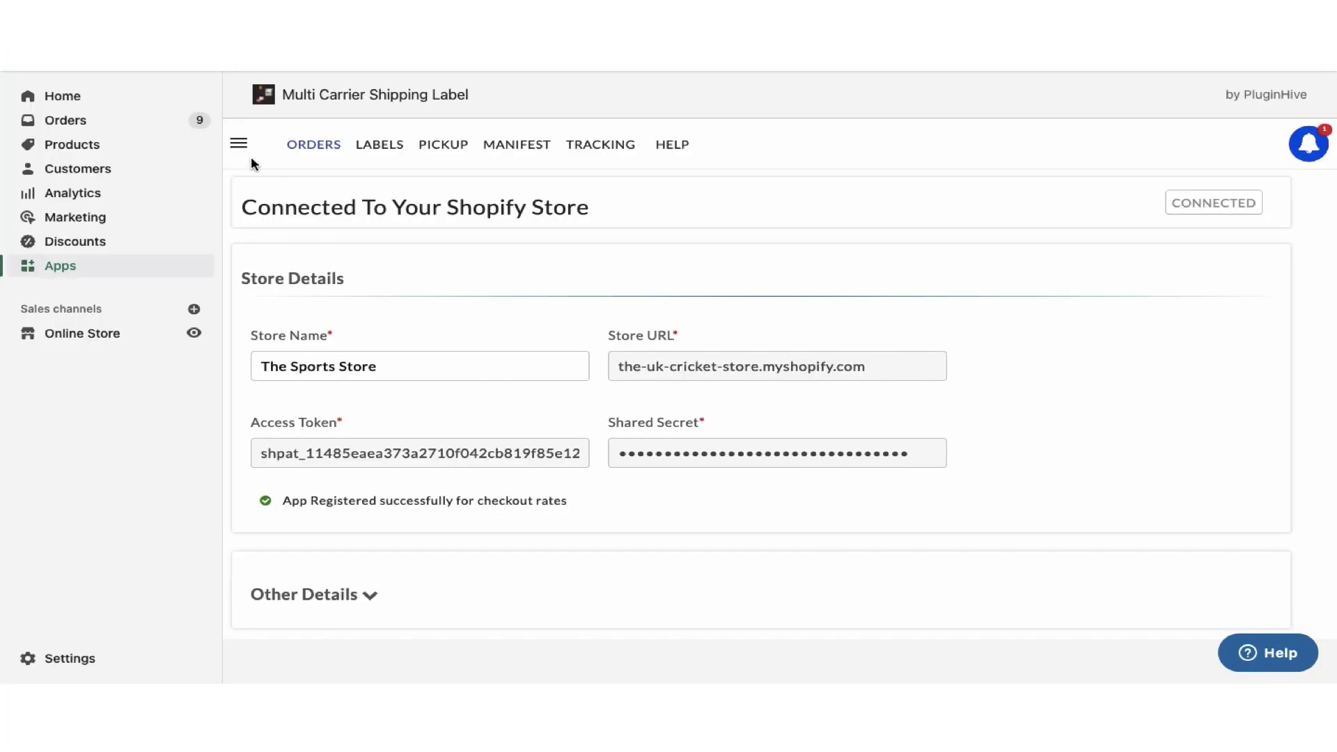
Step: Review the saved Belgium Warehouse sender address
{"action": "left_click", "coordinate": [237, 141]}
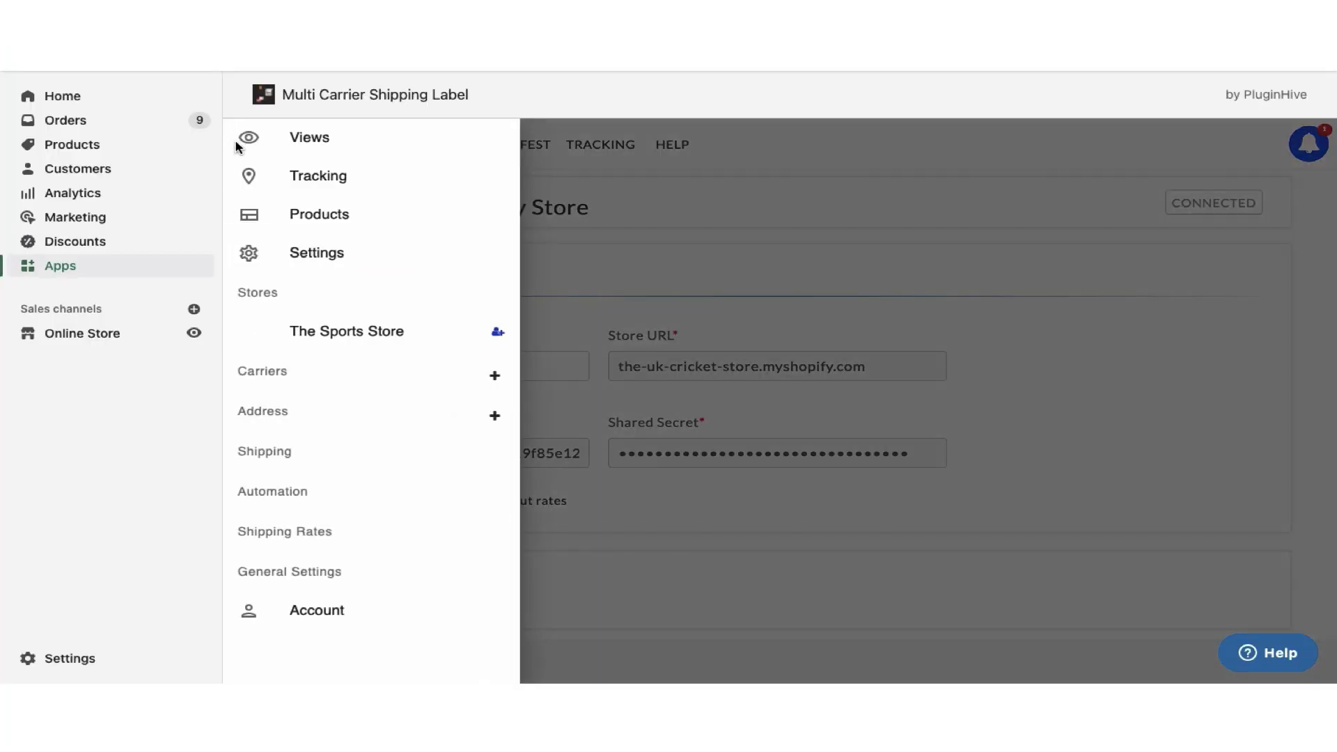
{"action": "left_click", "coordinate": [278, 417]}
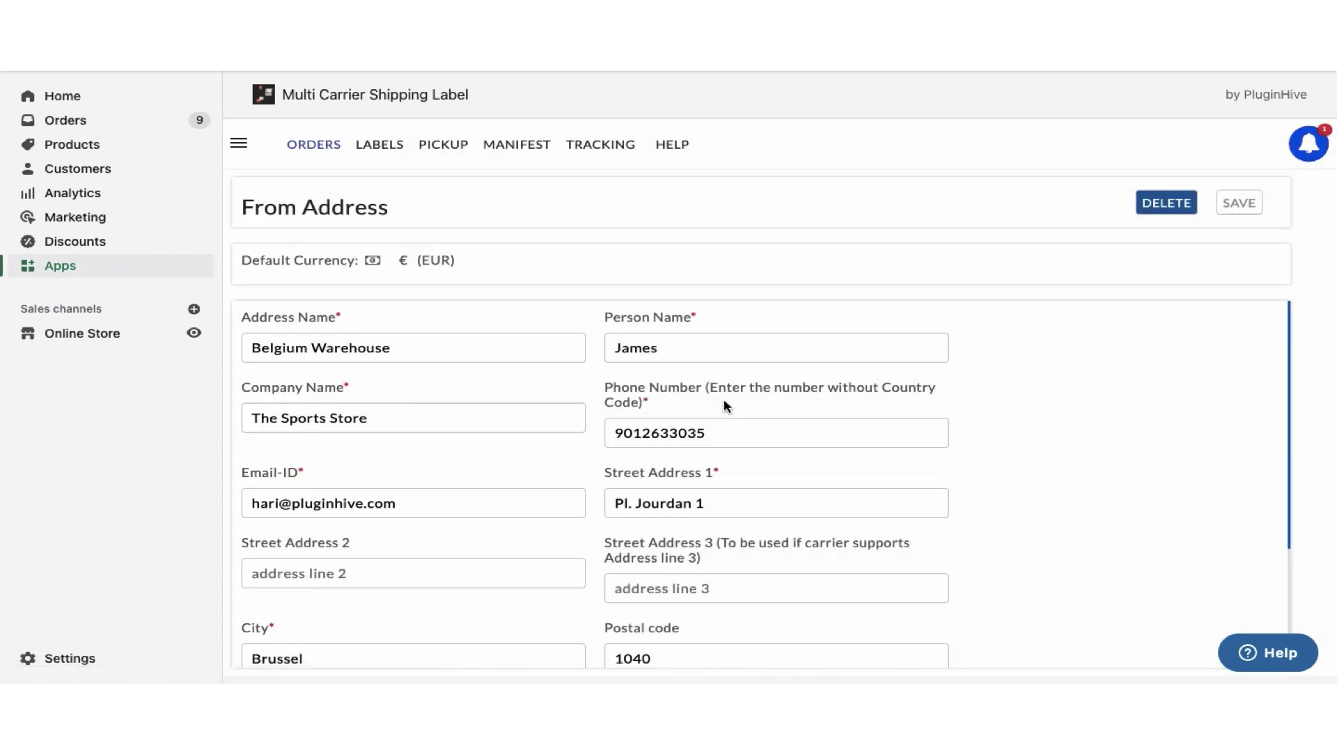
{"action": "scroll", "coordinate": [1086, 425], "scroll_direction": "down", "scroll_amount": 2}
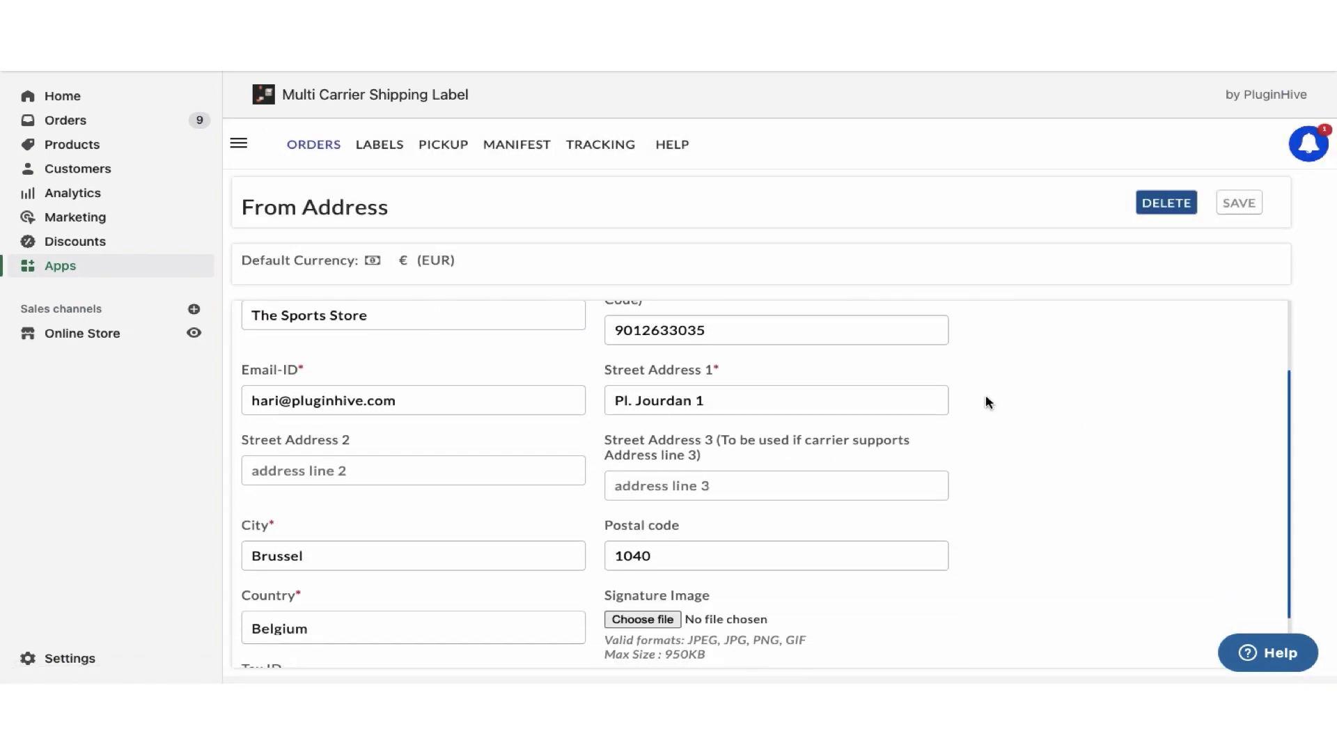
Step: Start a new, empty From Address form
{"action": "left_click", "coordinate": [238, 143]}
{"action": "left_click", "coordinate": [493, 378]}
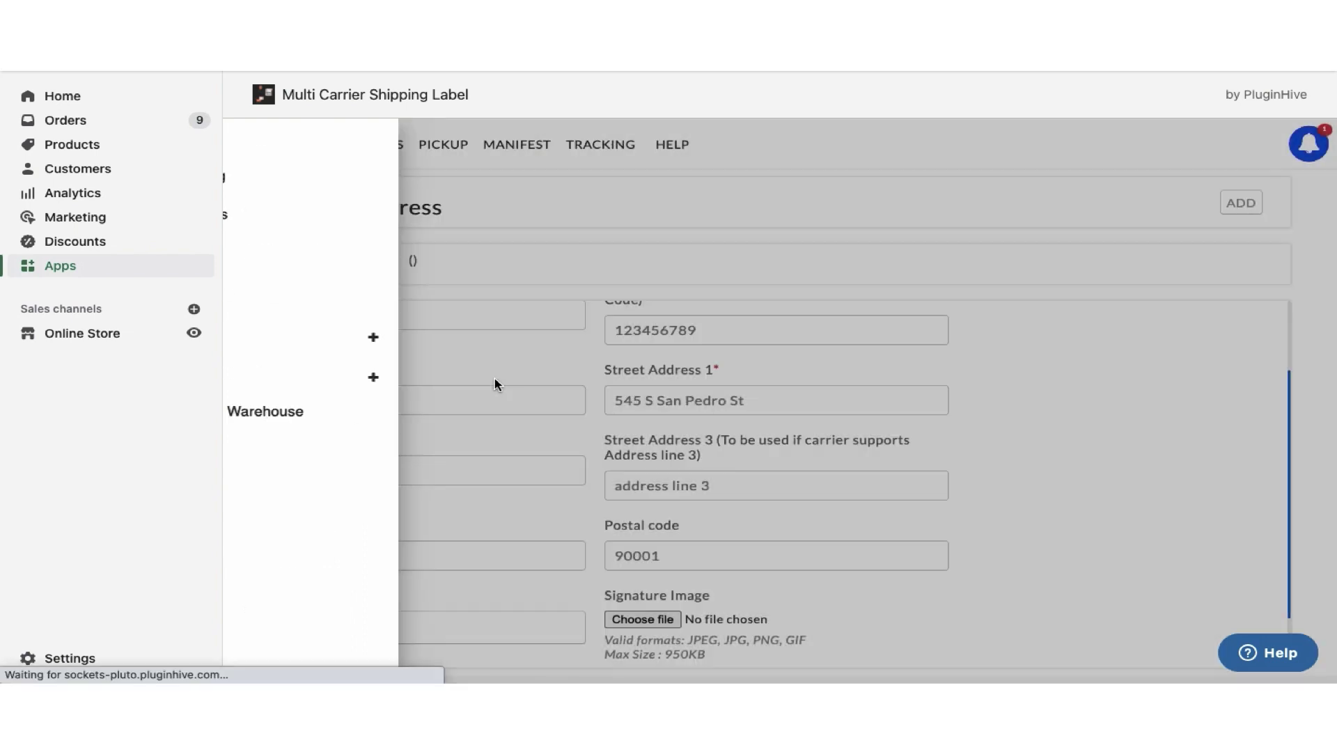
{"action": "scroll", "coordinate": [1064, 421], "scroll_direction": "up", "scroll_amount": 2}
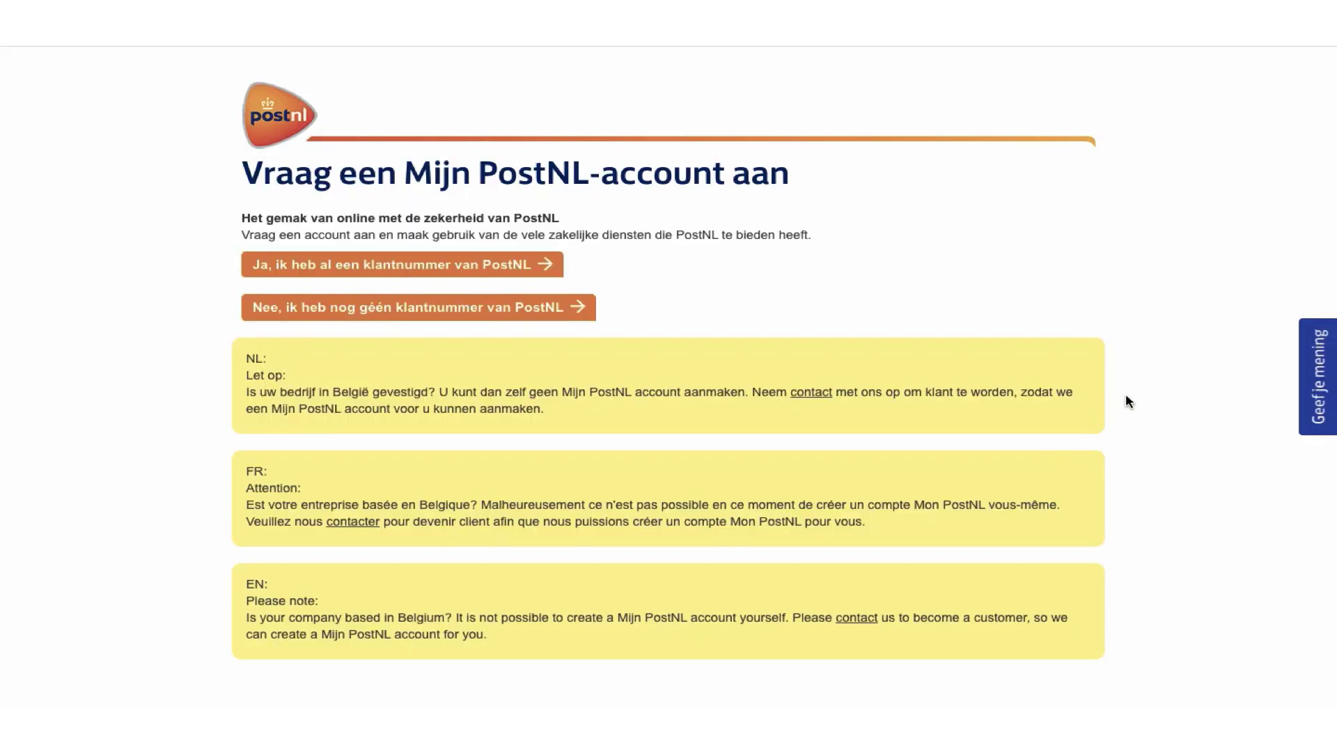
Step: Indicate no PostNL customer number, choose Packages at over 5k yearly, and request a business account
{"action": "left_click", "coordinate": [588, 307]}
{"action": "left_click", "coordinate": [243, 541]}
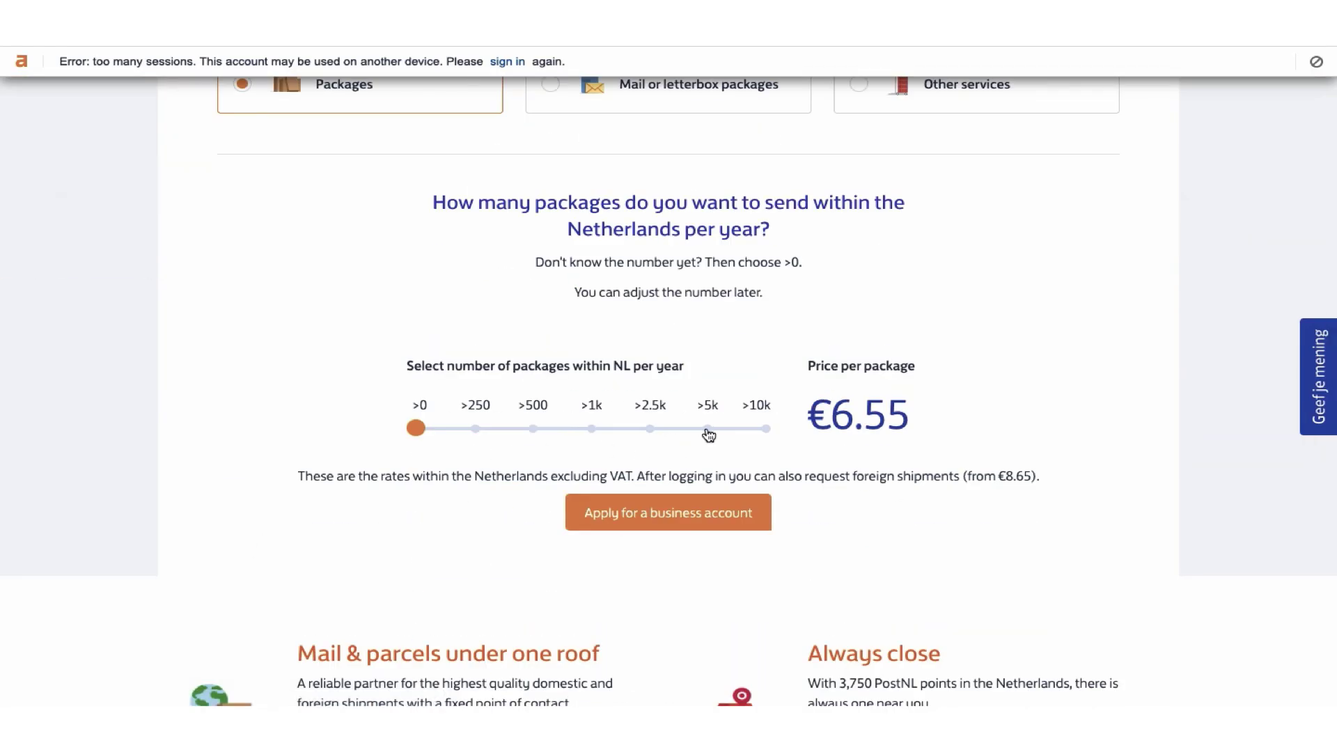
{"action": "left_click", "coordinate": [707, 429]}
{"action": "scroll", "coordinate": [707, 429], "scroll_direction": "down", "scroll_amount": 3}
{"action": "left_click", "coordinate": [683, 316]}
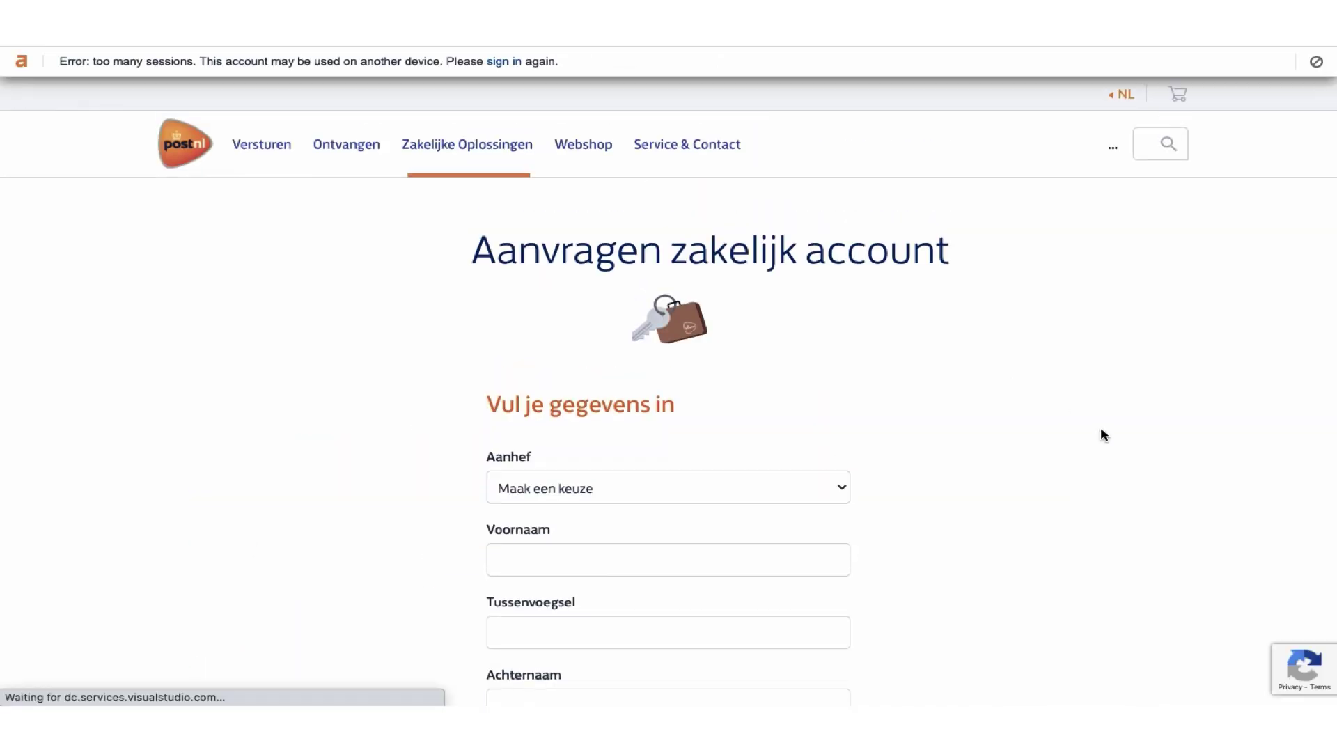
{"action": "scroll", "coordinate": [1225, 401], "scroll_direction": "down", "scroll_amount": 8}
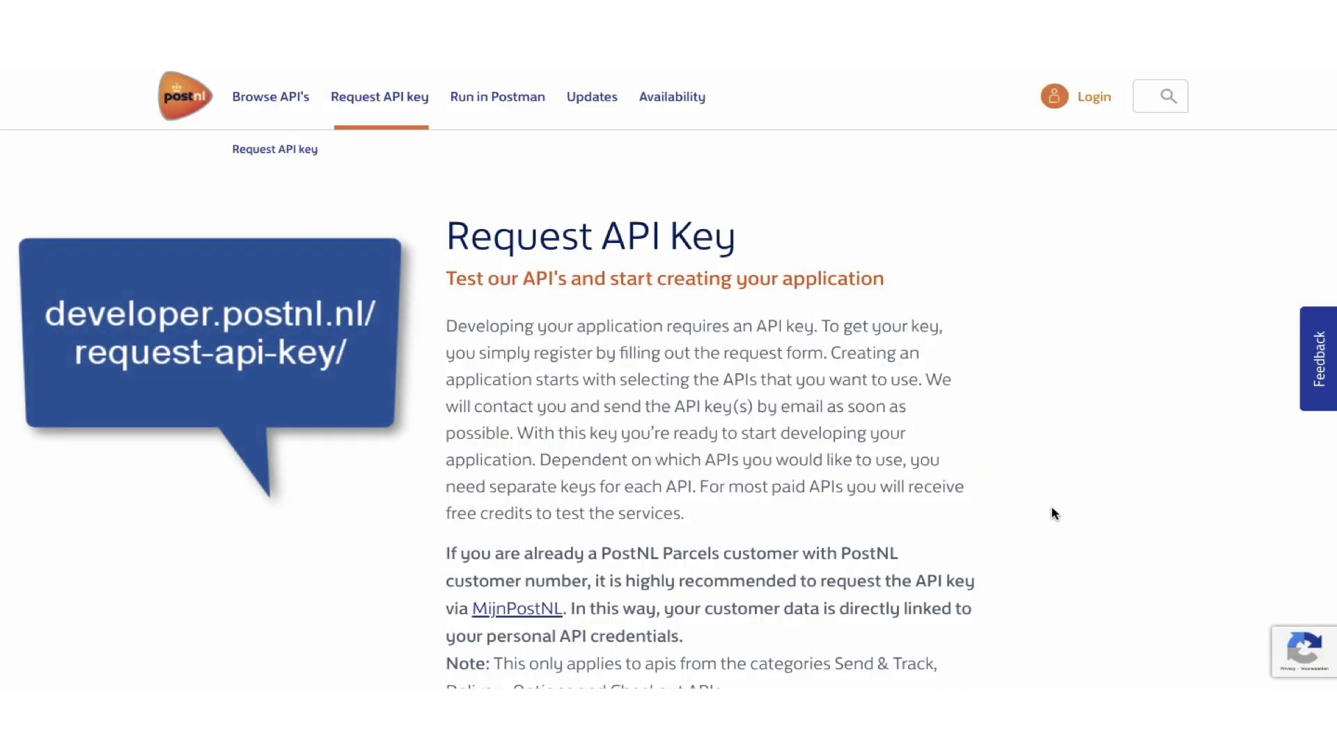
{"action": "scroll", "coordinate": [1053, 513], "scroll_direction": "down", "scroll_amount": 15}
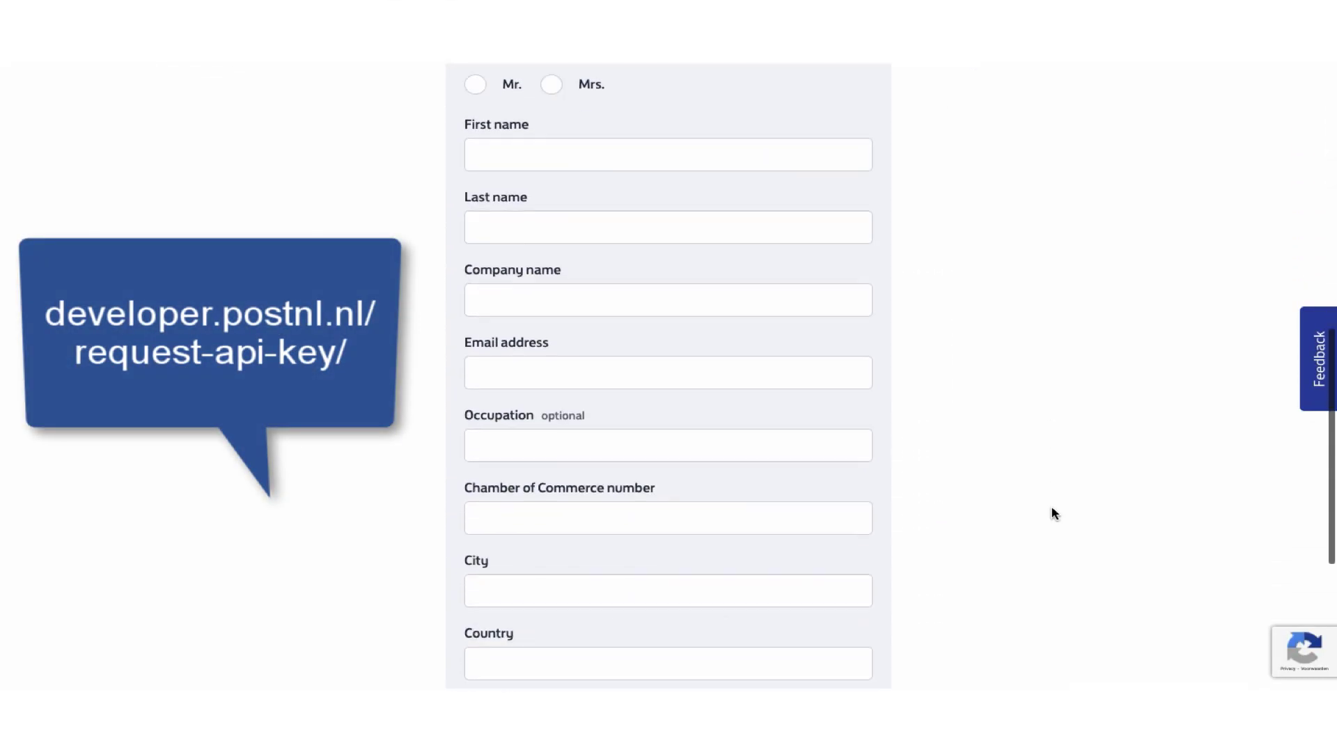
{"action": "scroll", "coordinate": [1053, 513], "scroll_direction": "down", "scroll_amount": 2}
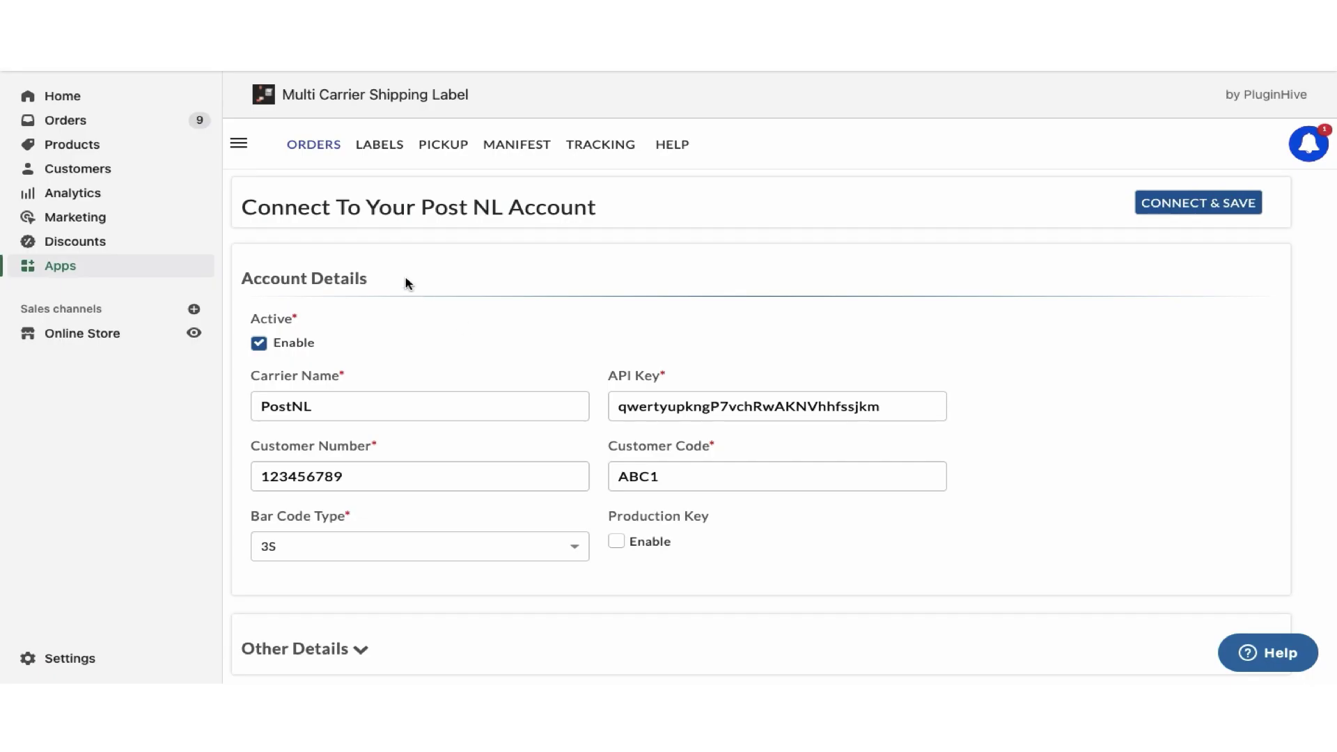
Step: Edit the Auto Rule For PostNL under Automation > Carrier Selection
{"action": "left_click", "coordinate": [232, 143]}
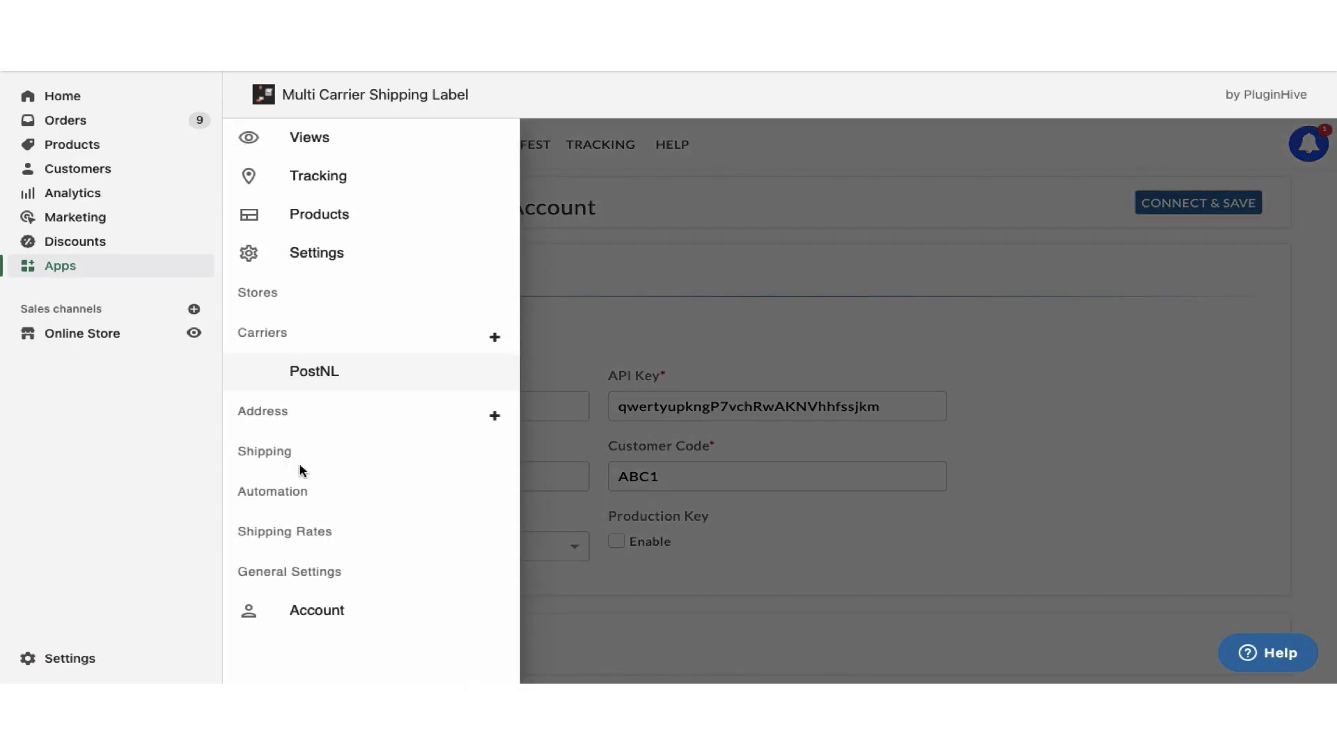
{"action": "left_click", "coordinate": [293, 487]}
{"action": "left_click", "coordinate": [300, 496]}
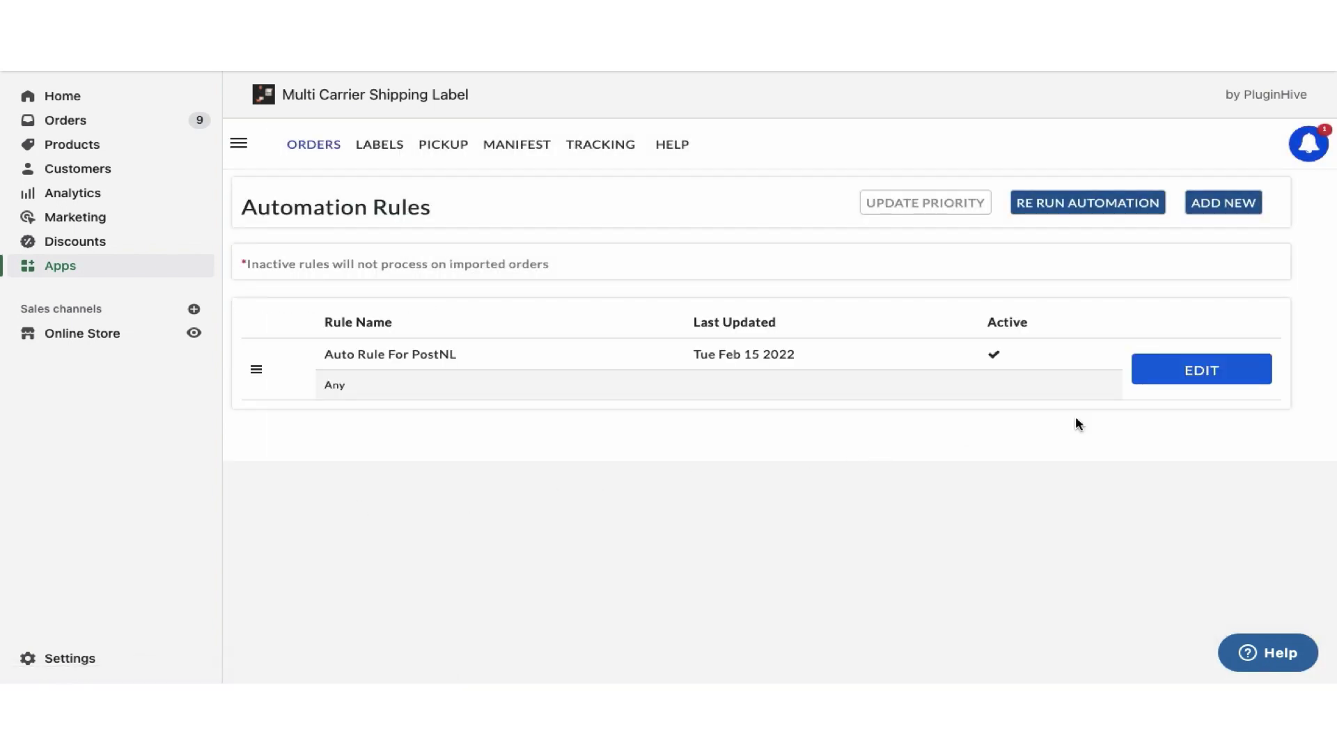
{"action": "left_click", "coordinate": [1131, 376]}
{"action": "scroll", "coordinate": [1079, 474], "scroll_direction": "down", "scroll_amount": 1}
Step: Replace ALL with Dutch Domestic Standard, Stated-address-only, and Stated-address-plus-return services
{"action": "left_click", "coordinate": [764, 588]}
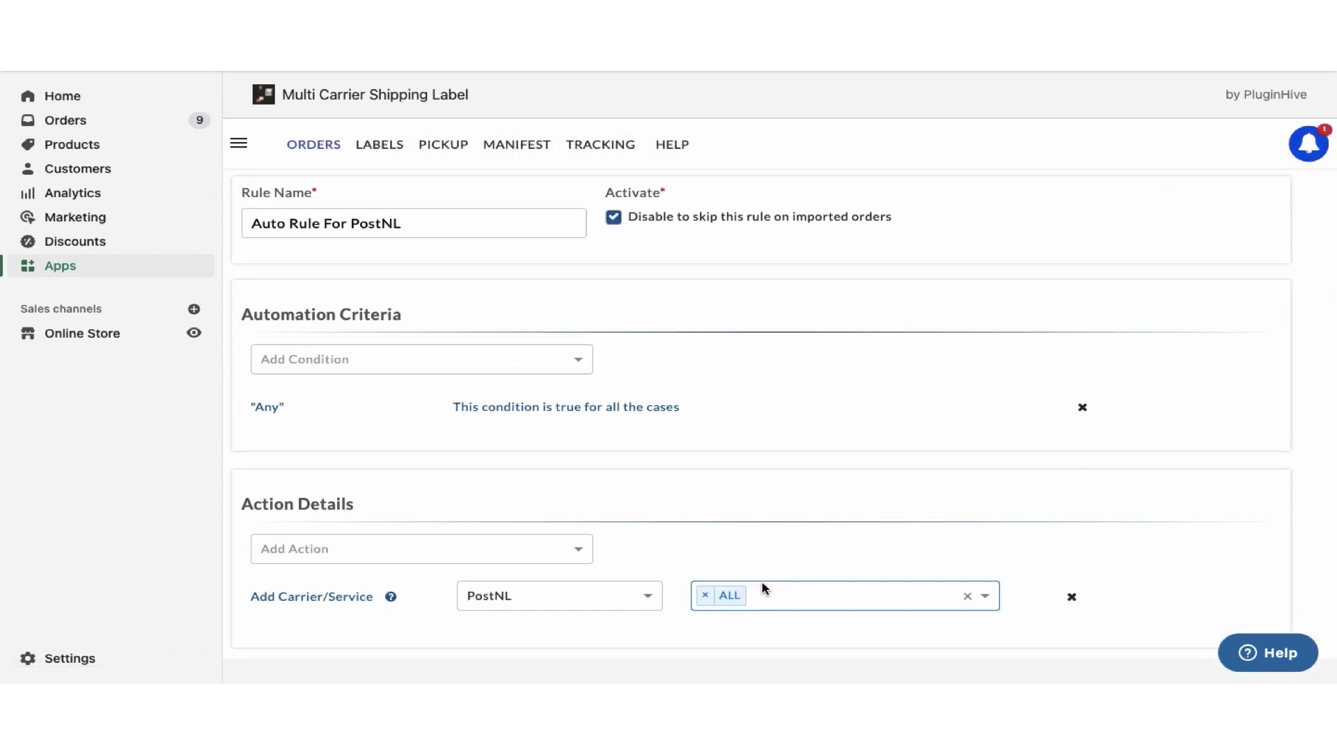
{"action": "left_click", "coordinate": [708, 595]}
{"action": "left_click", "coordinate": [756, 557]}
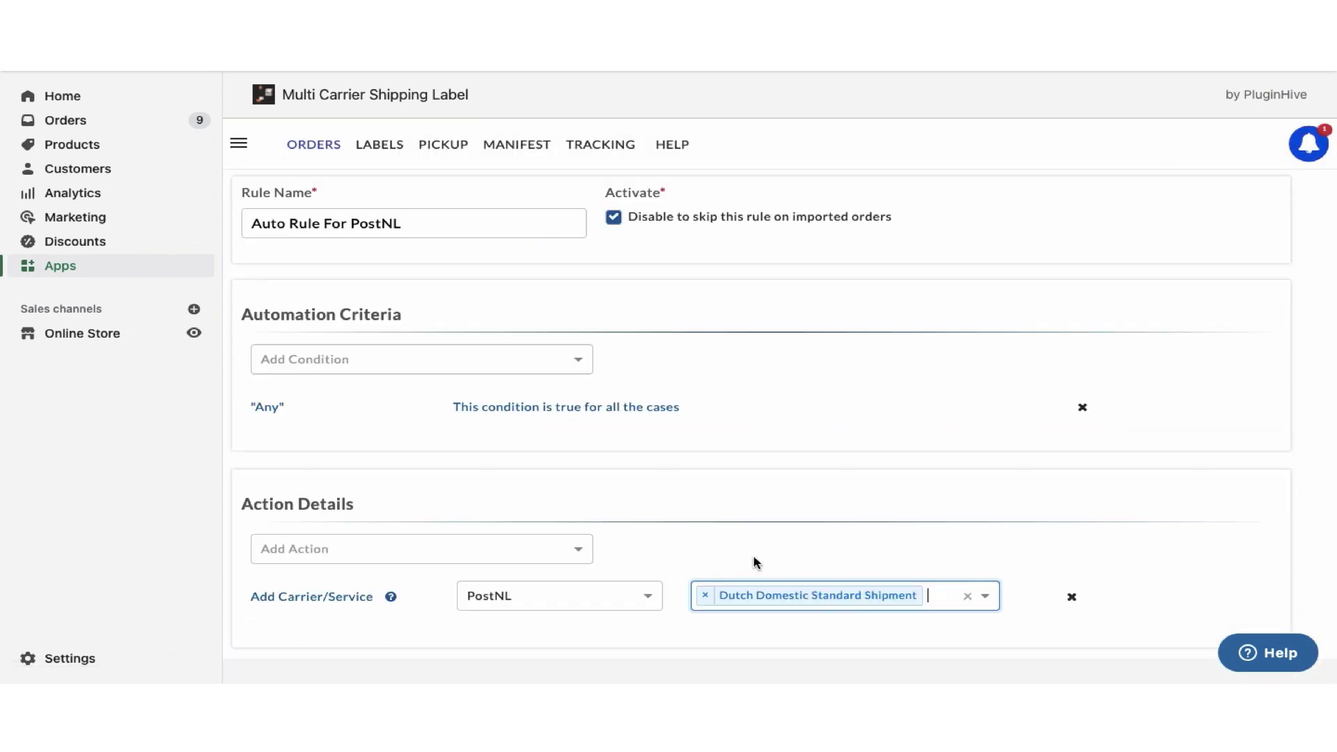
{"action": "left_click", "coordinate": [927, 590]}
{"action": "left_click", "coordinate": [896, 578]}
{"action": "left_click", "coordinate": [896, 582]}
{"action": "left_click", "coordinate": [884, 598]}
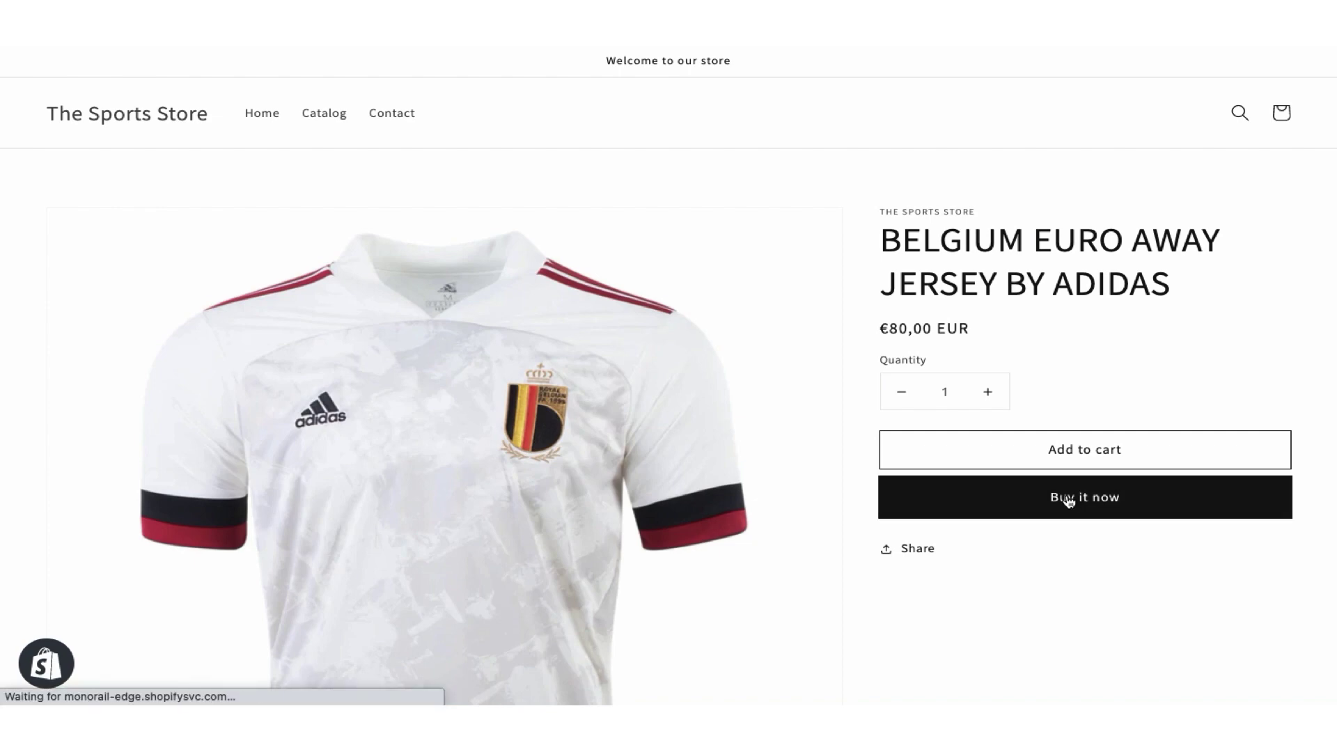
Step: Save the checkout details and continue through shipping to the payment step
{"action": "scroll", "coordinate": [712, 480], "scroll_direction": "down", "scroll_amount": 2}
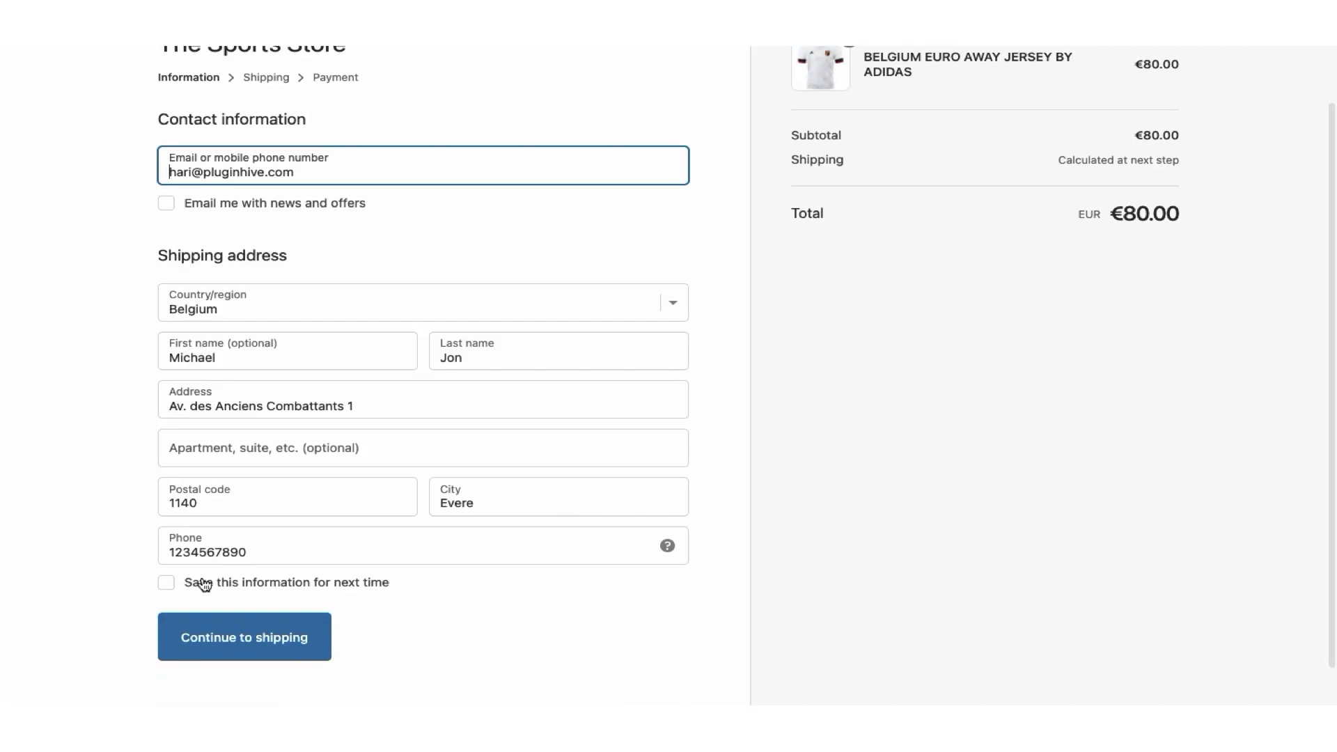
{"action": "left_click", "coordinate": [204, 584]}
{"action": "left_click", "coordinate": [253, 629]}
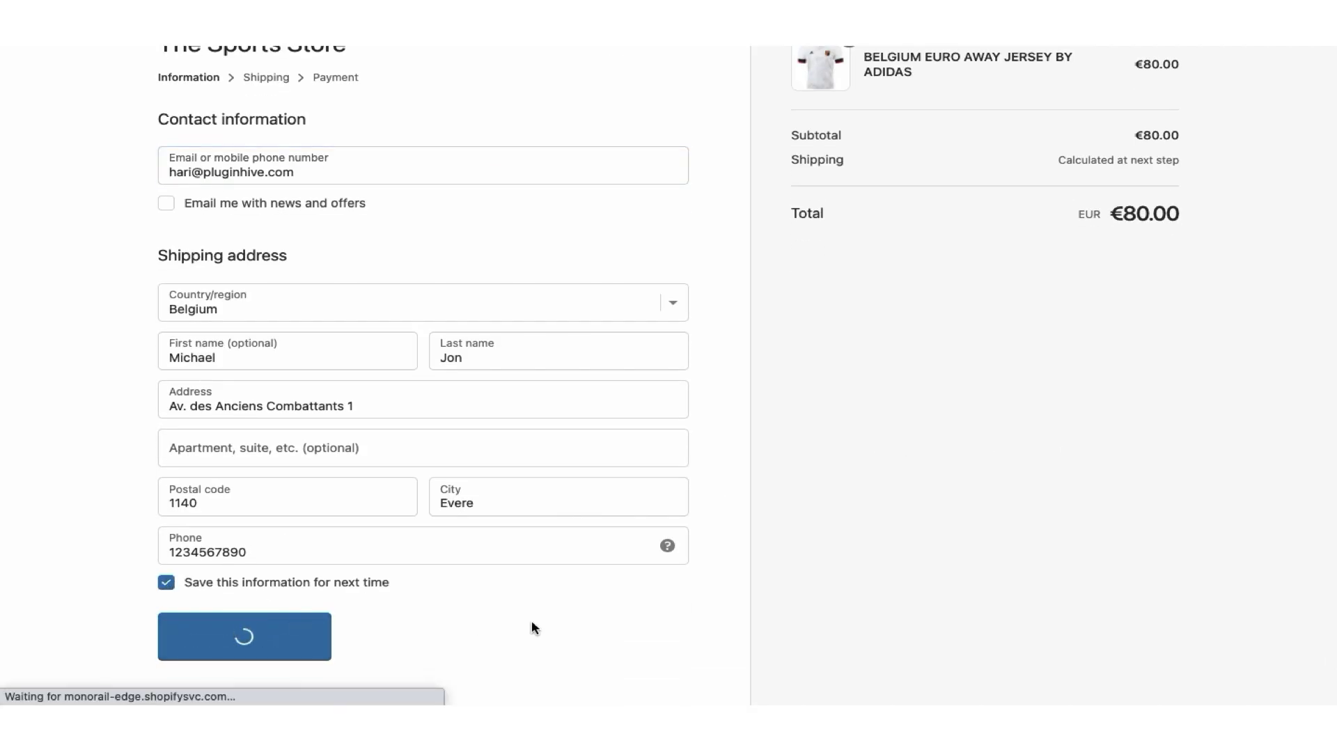
{"action": "left_click", "coordinate": [241, 422]}
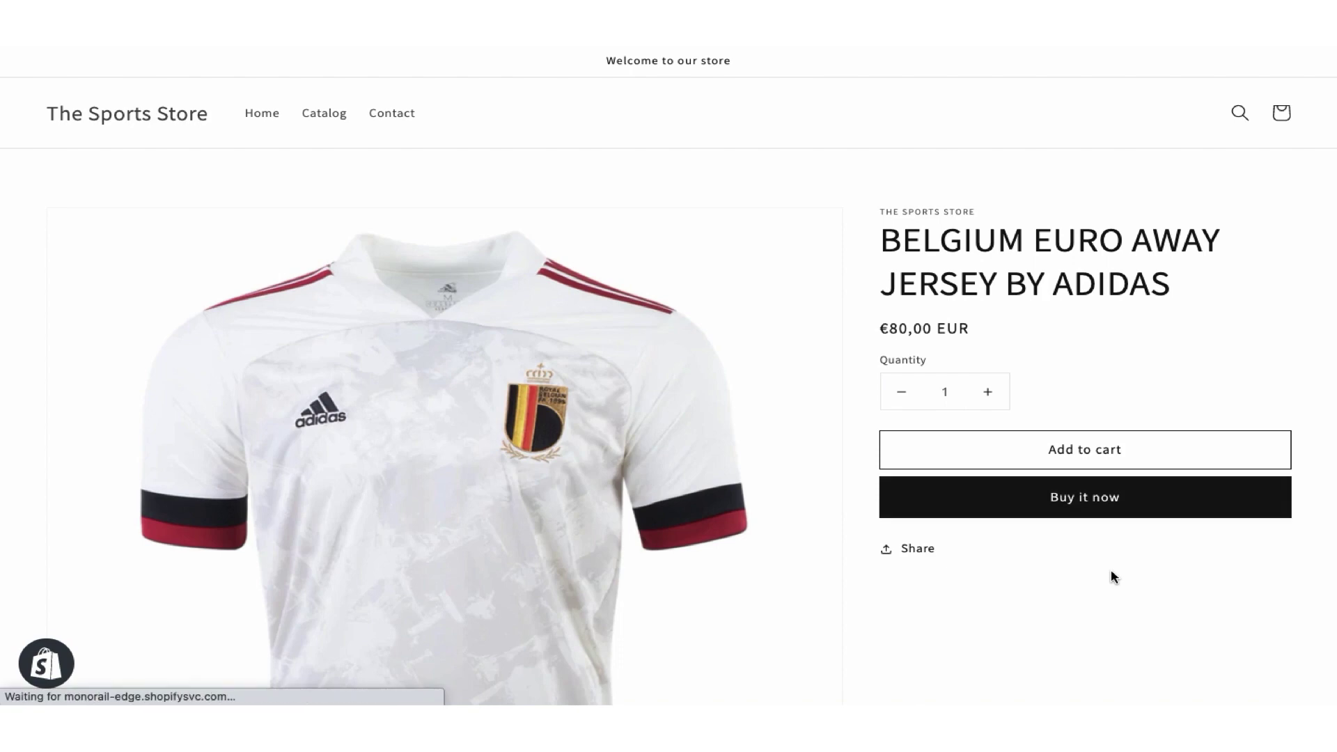
Step: Check out the jersey again with saved details and free shipping to reach payment
{"action": "scroll", "coordinate": [633, 621], "scroll_direction": "down", "scroll_amount": 1}
{"action": "left_click", "coordinate": [165, 593]}
{"action": "left_click", "coordinate": [216, 639]}
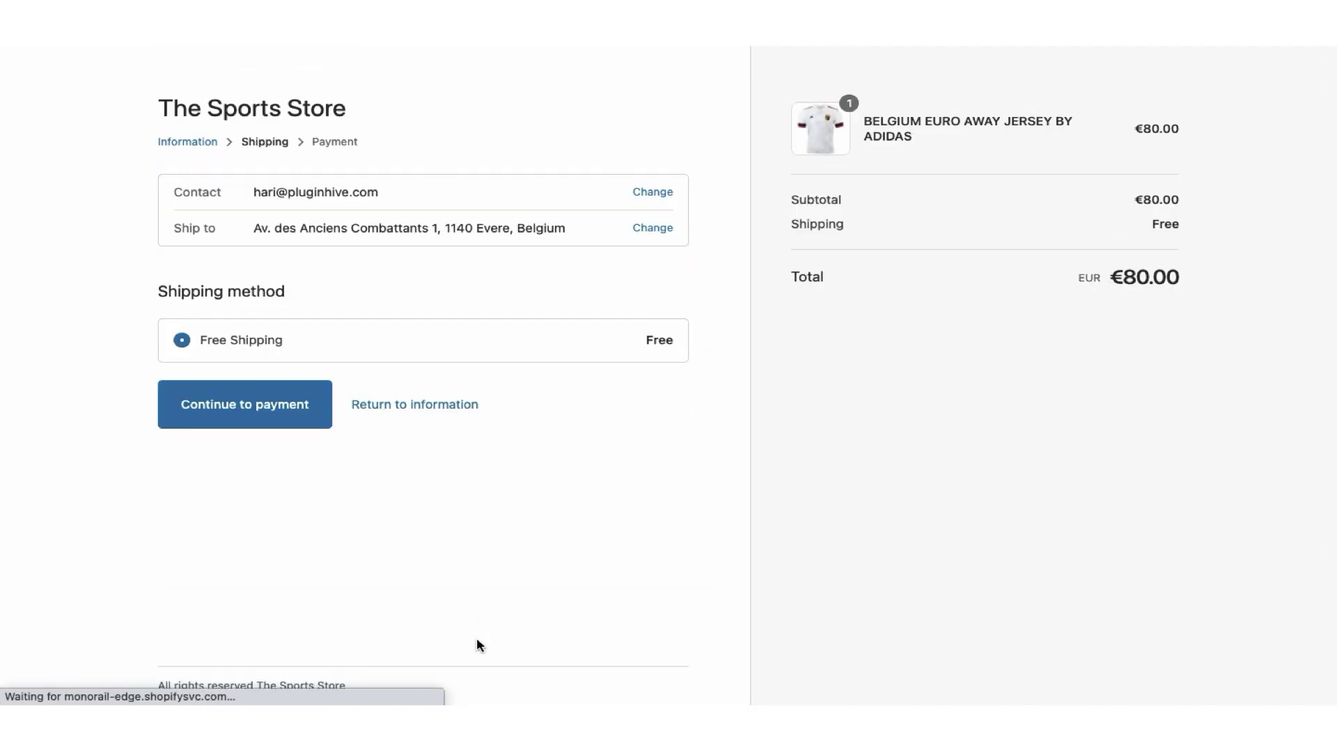
{"action": "left_click", "coordinate": [282, 412]}
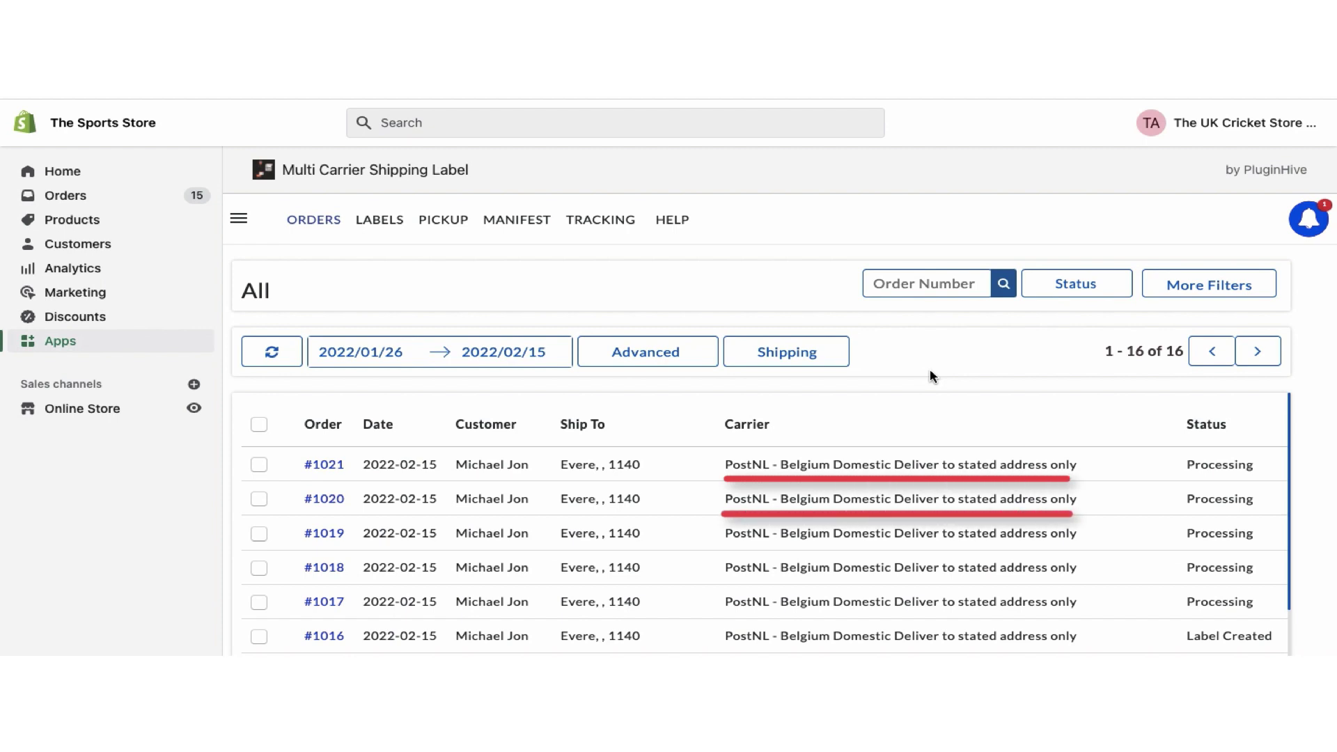
Step: Change order #1020's service to PostNL Belgium Domestic Delivery to neighbor
{"action": "left_click", "coordinate": [258, 499]}
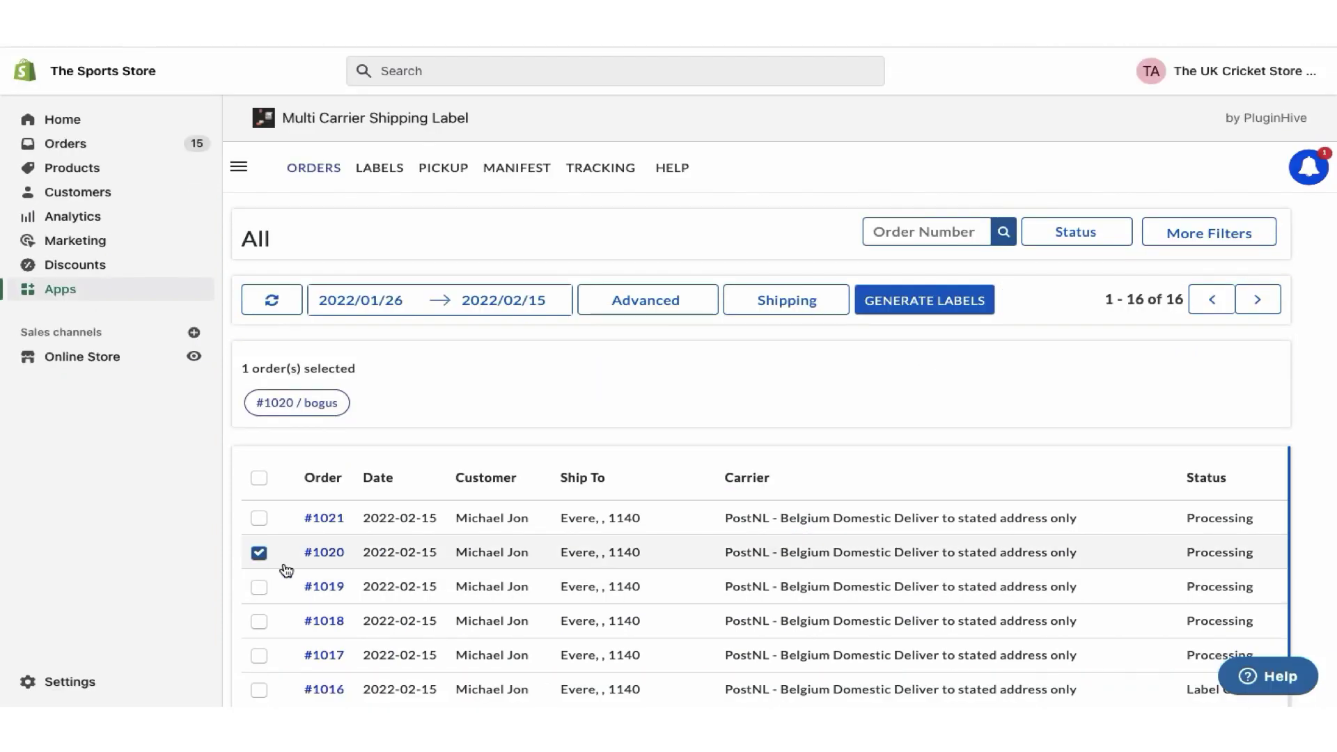
{"action": "left_click", "coordinate": [633, 300]}
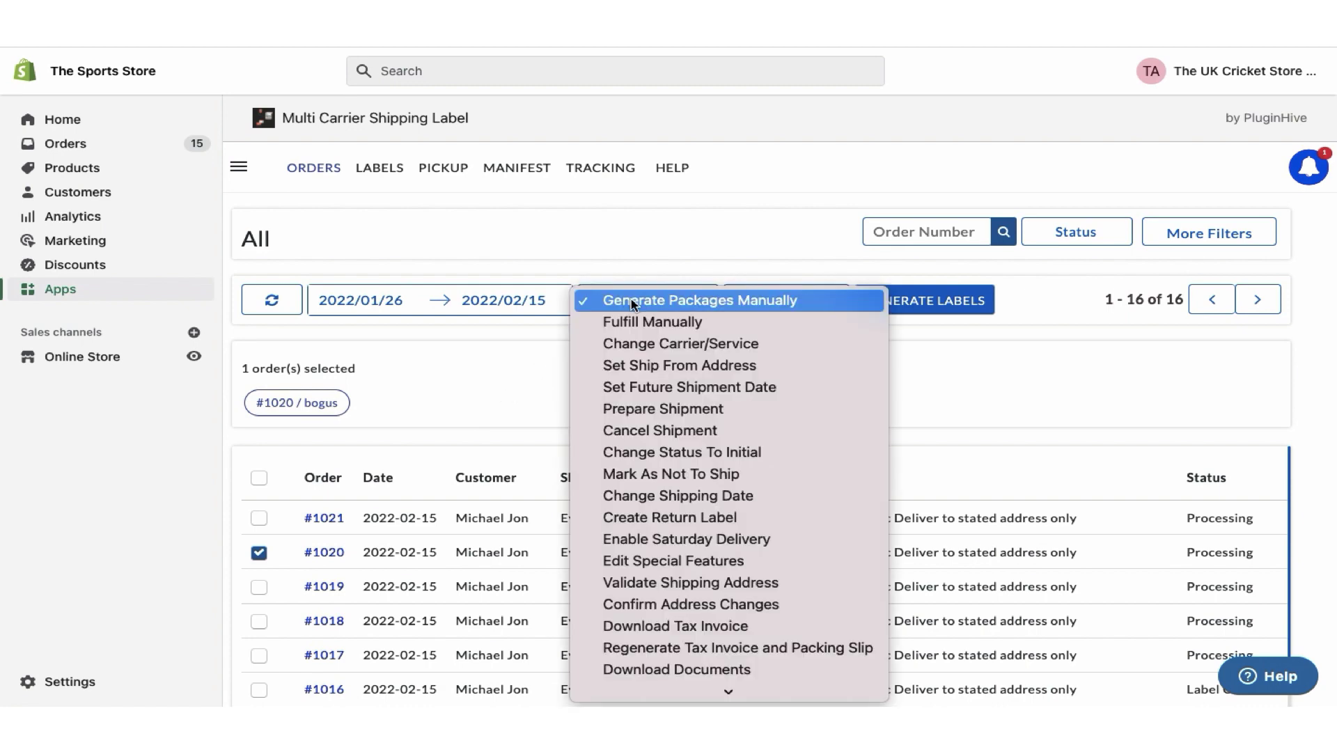
{"action": "left_click", "coordinate": [652, 343]}
{"action": "left_click", "coordinate": [731, 458]}
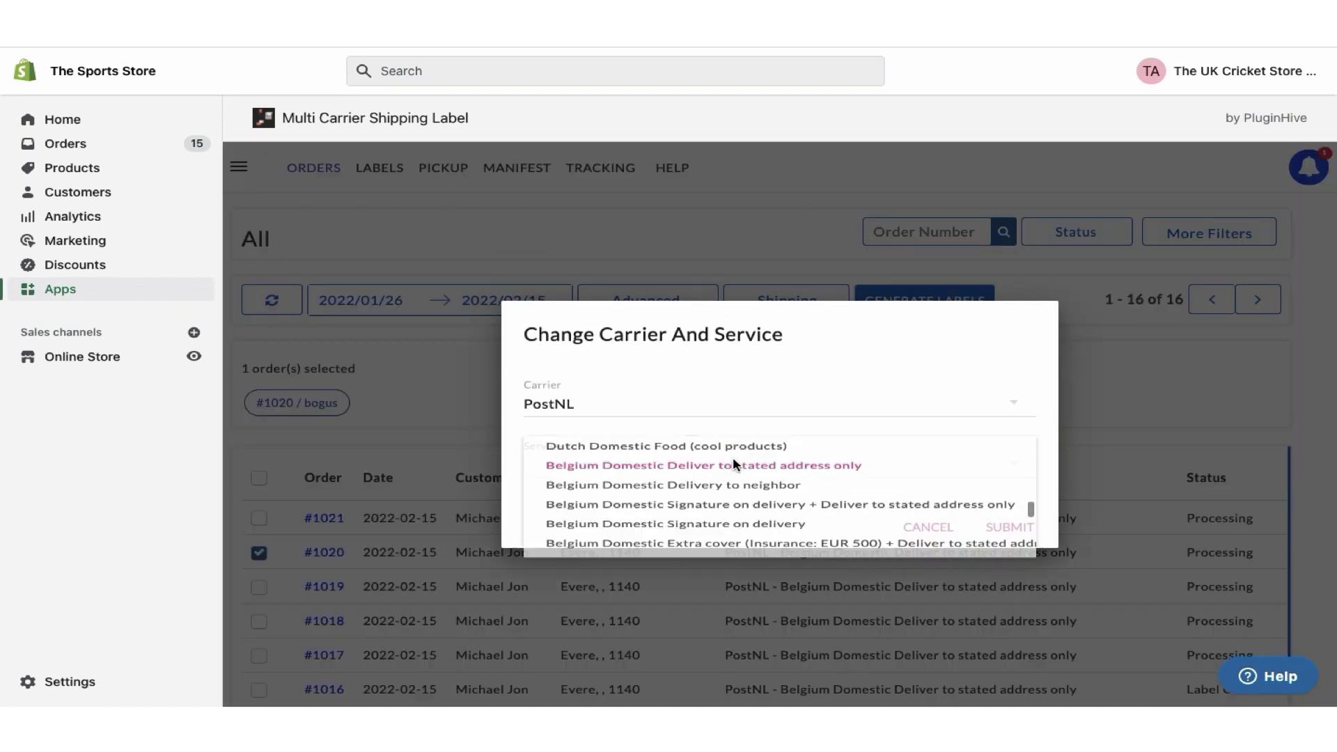
{"action": "left_click", "coordinate": [740, 503]}
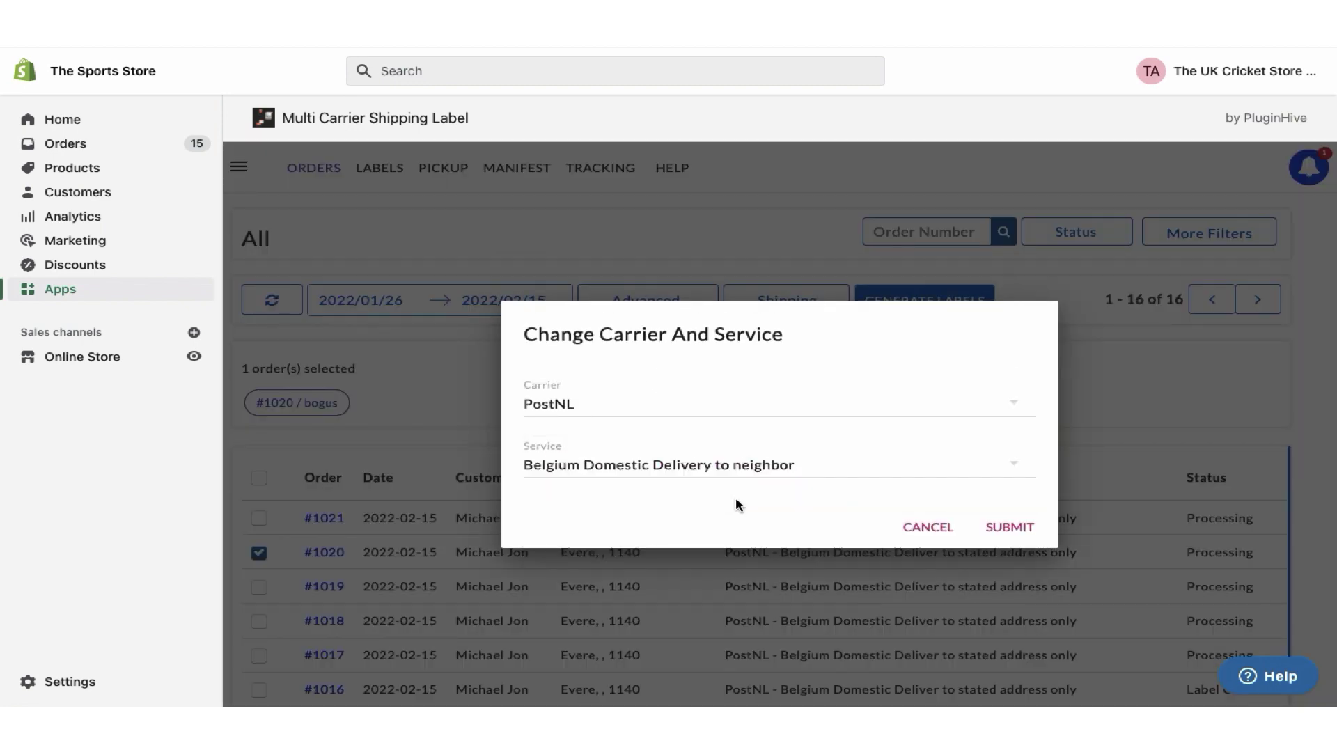
{"action": "left_click", "coordinate": [1006, 525]}
Step: Generate shipping labels for orders #1021 and #1020
{"action": "left_click", "coordinate": [259, 412]}
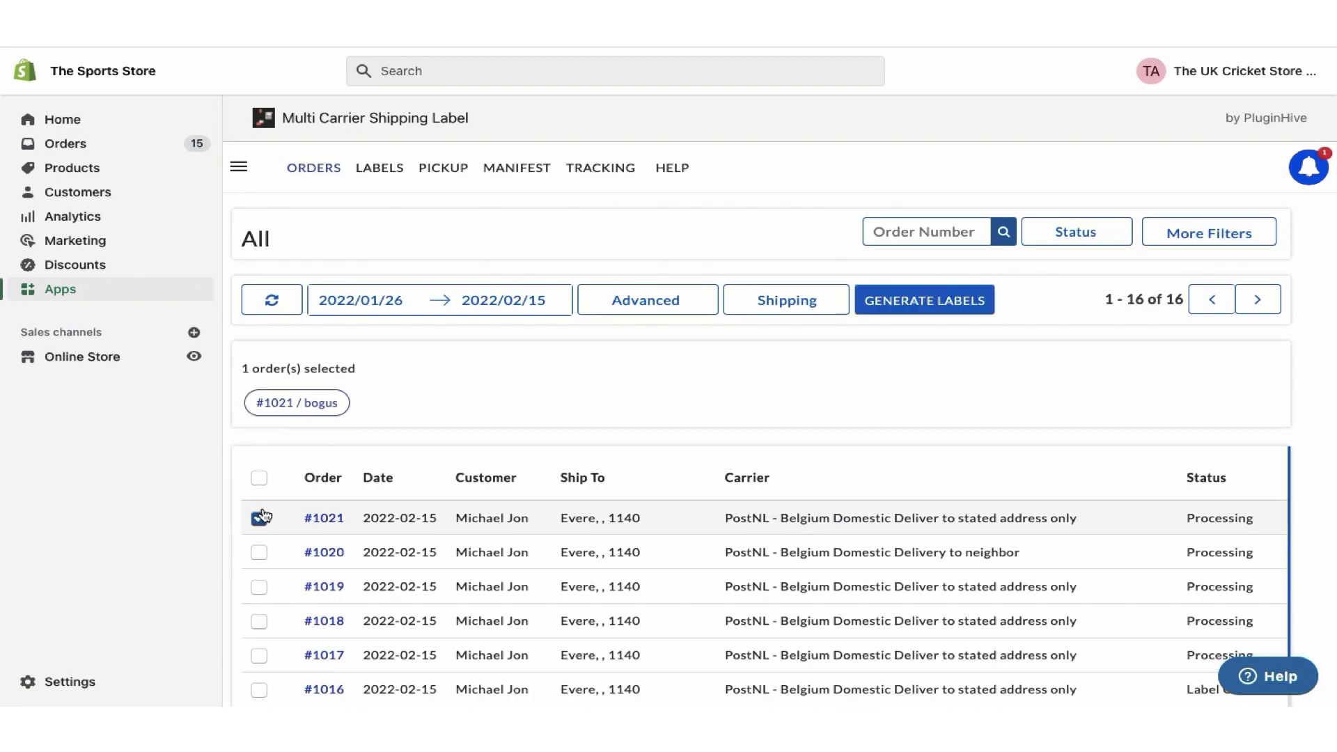
{"action": "left_click", "coordinate": [259, 552]}
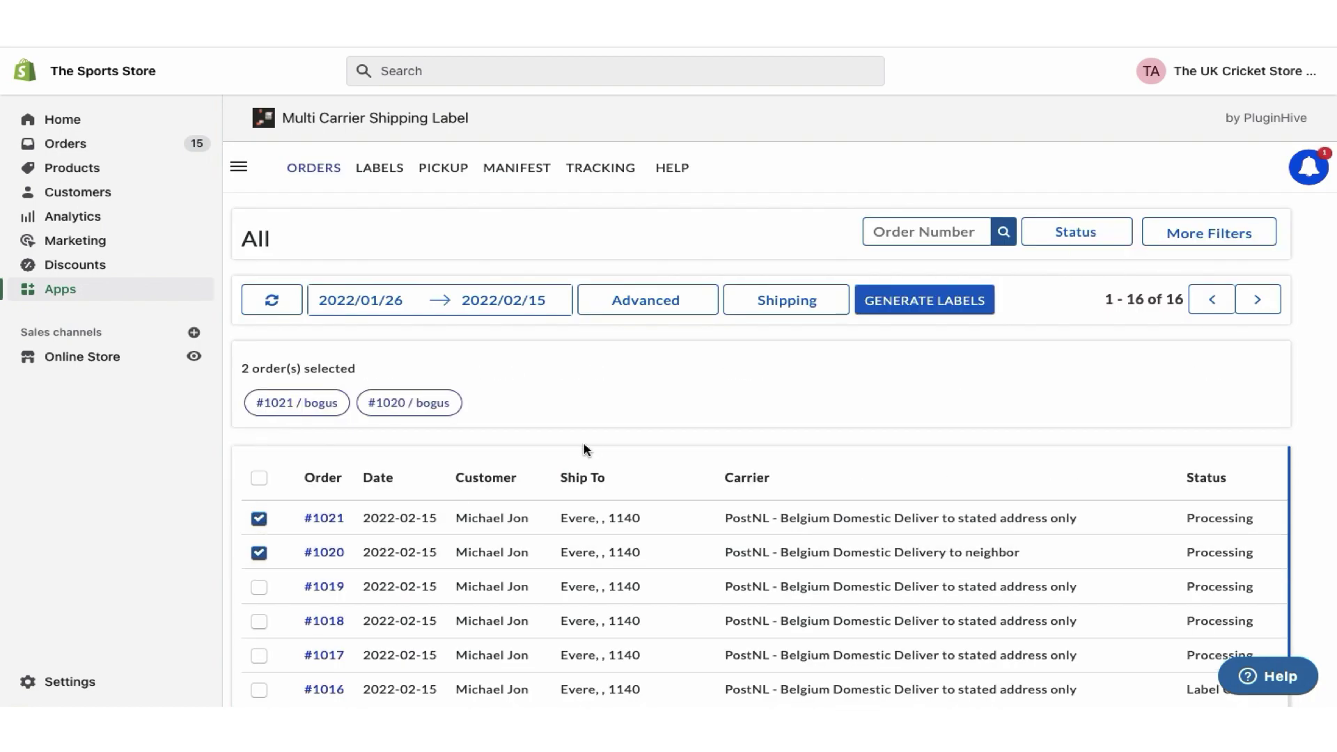
{"action": "left_click", "coordinate": [902, 306]}
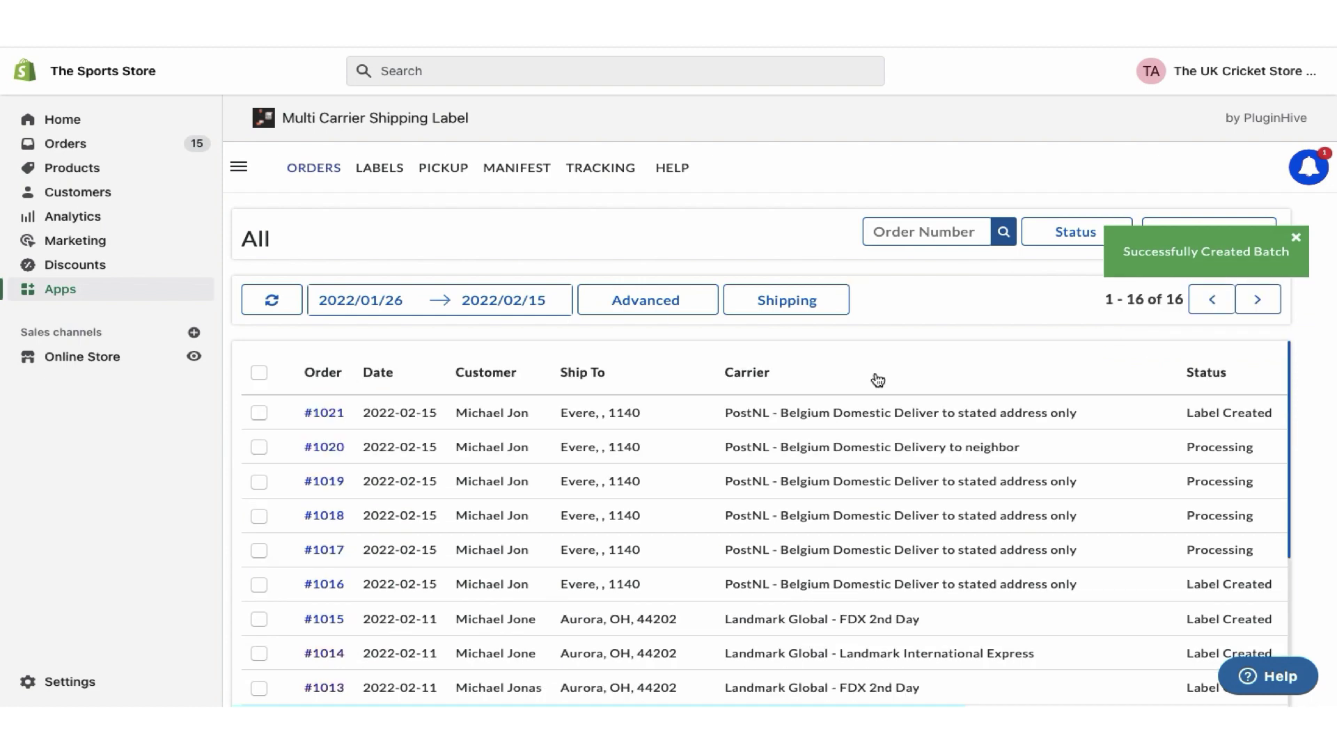
Step: Print and review the labels and invoices for both orders
{"action": "left_click", "coordinate": [919, 304]}
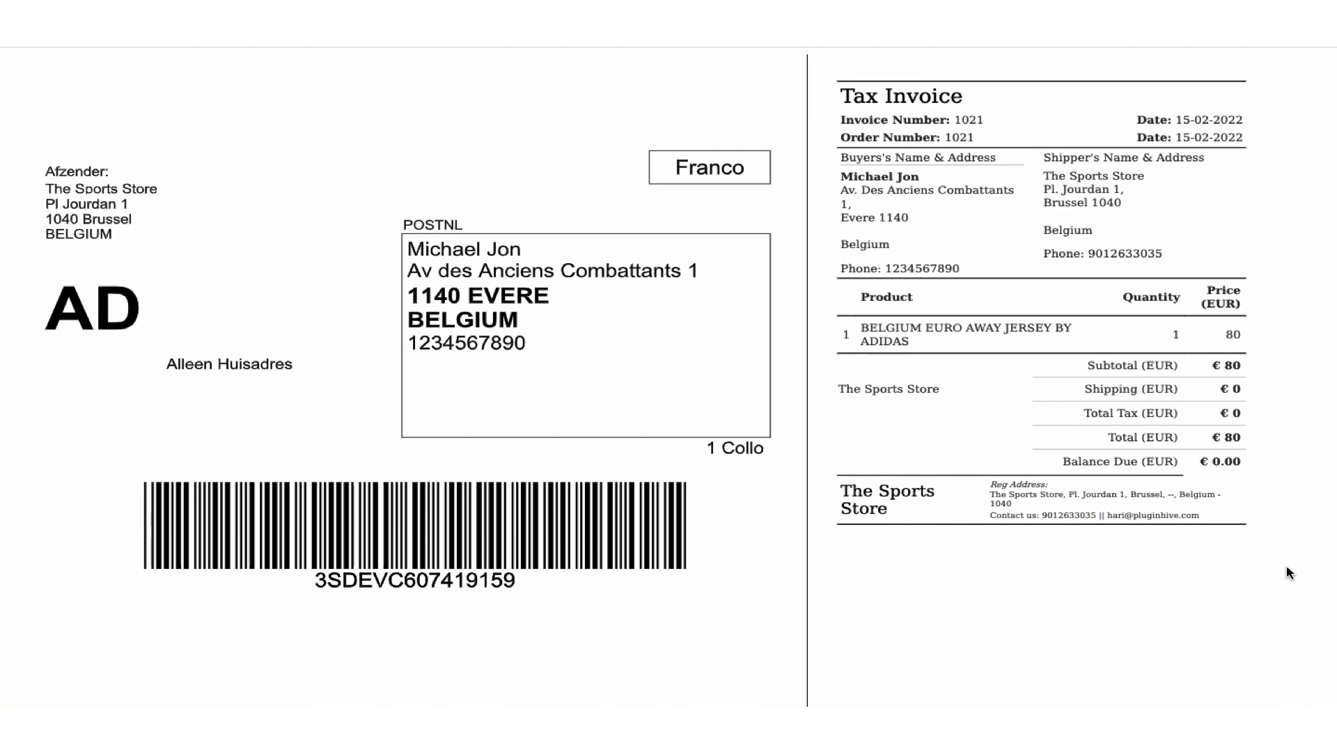
{"action": "scroll", "coordinate": [1285, 566], "scroll_direction": "down", "scroll_amount": 8}
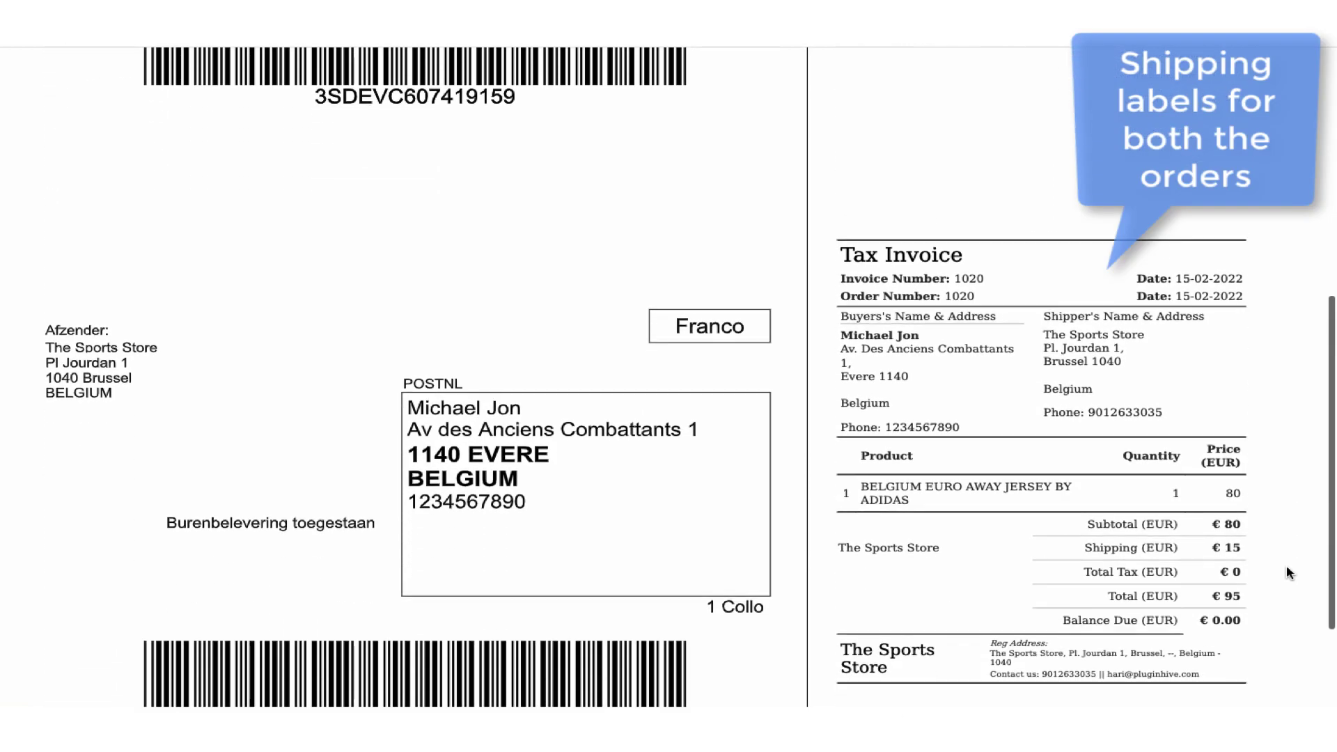
{"action": "scroll", "coordinate": [1285, 565], "scroll_direction": "down", "scroll_amount": 2}
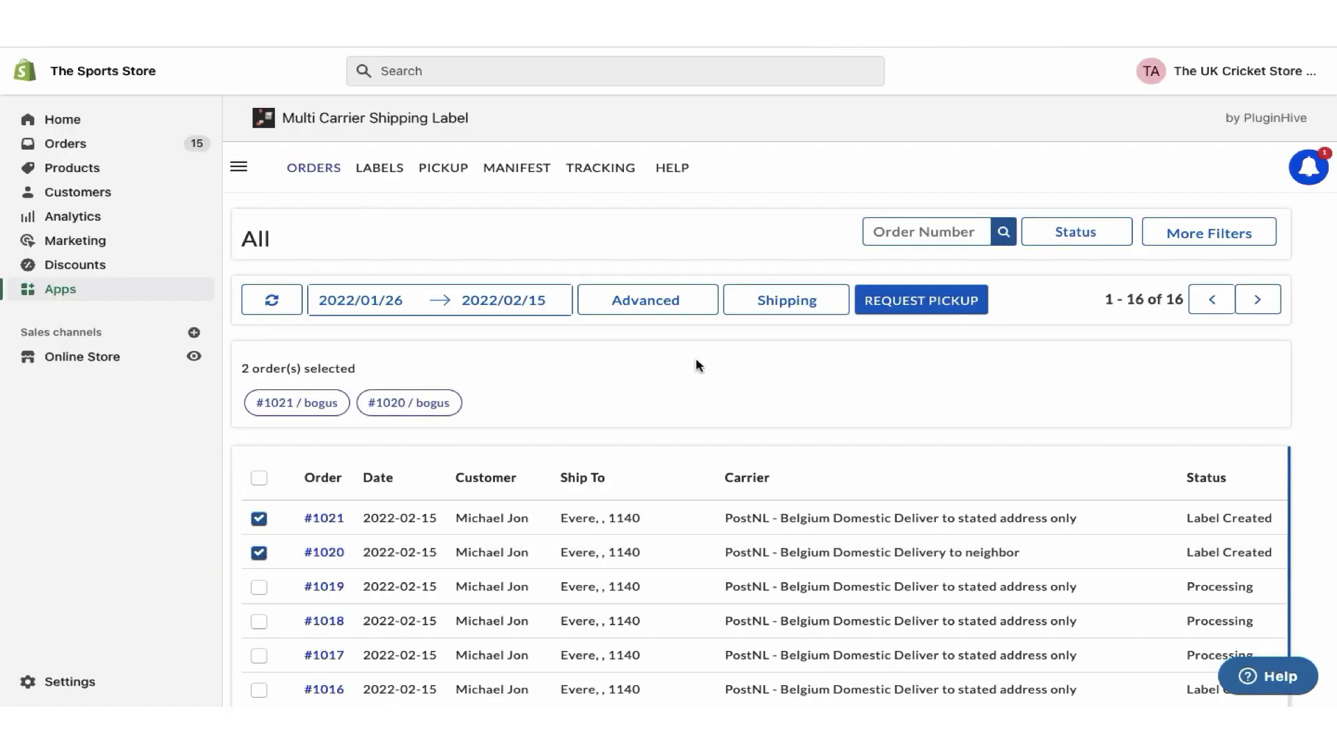
Step: Request a PostNL pickup for both orders, mark them shipped, and view the manifest
{"action": "left_click", "coordinate": [889, 310]}
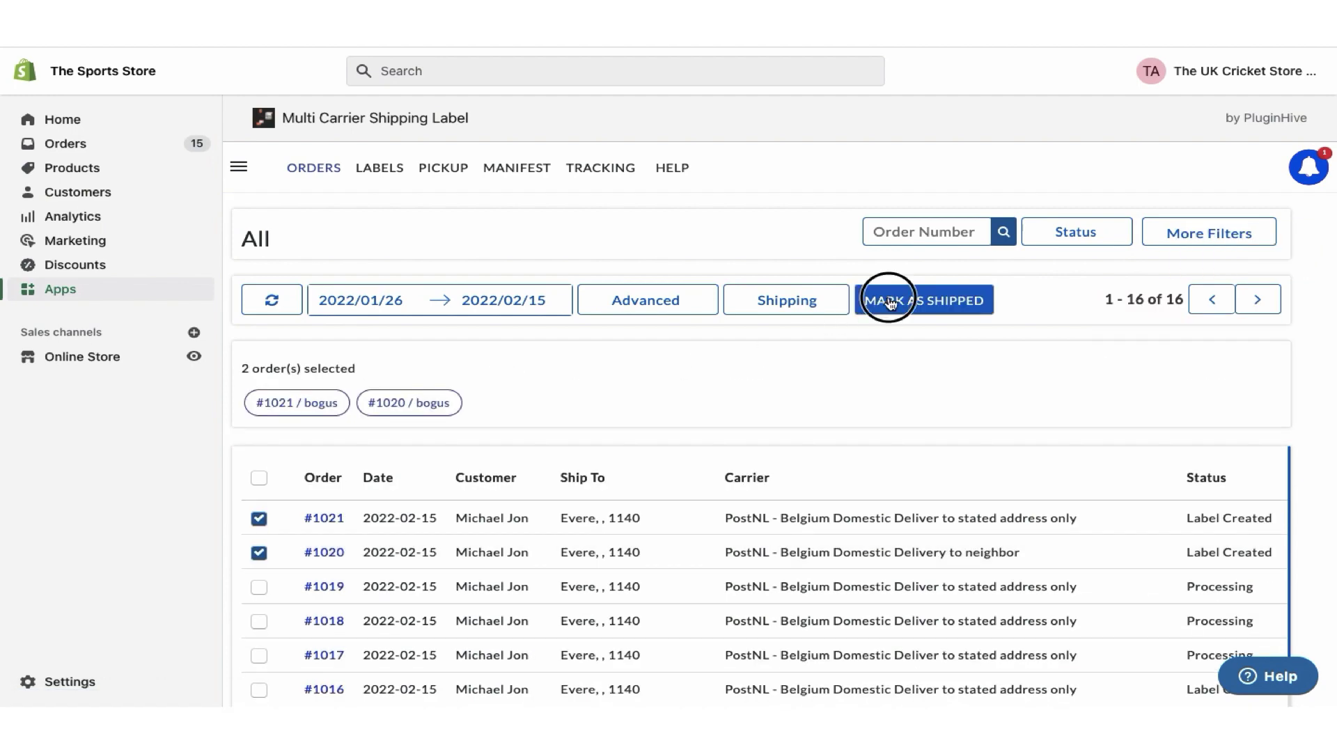
{"action": "left_click", "coordinate": [889, 301]}
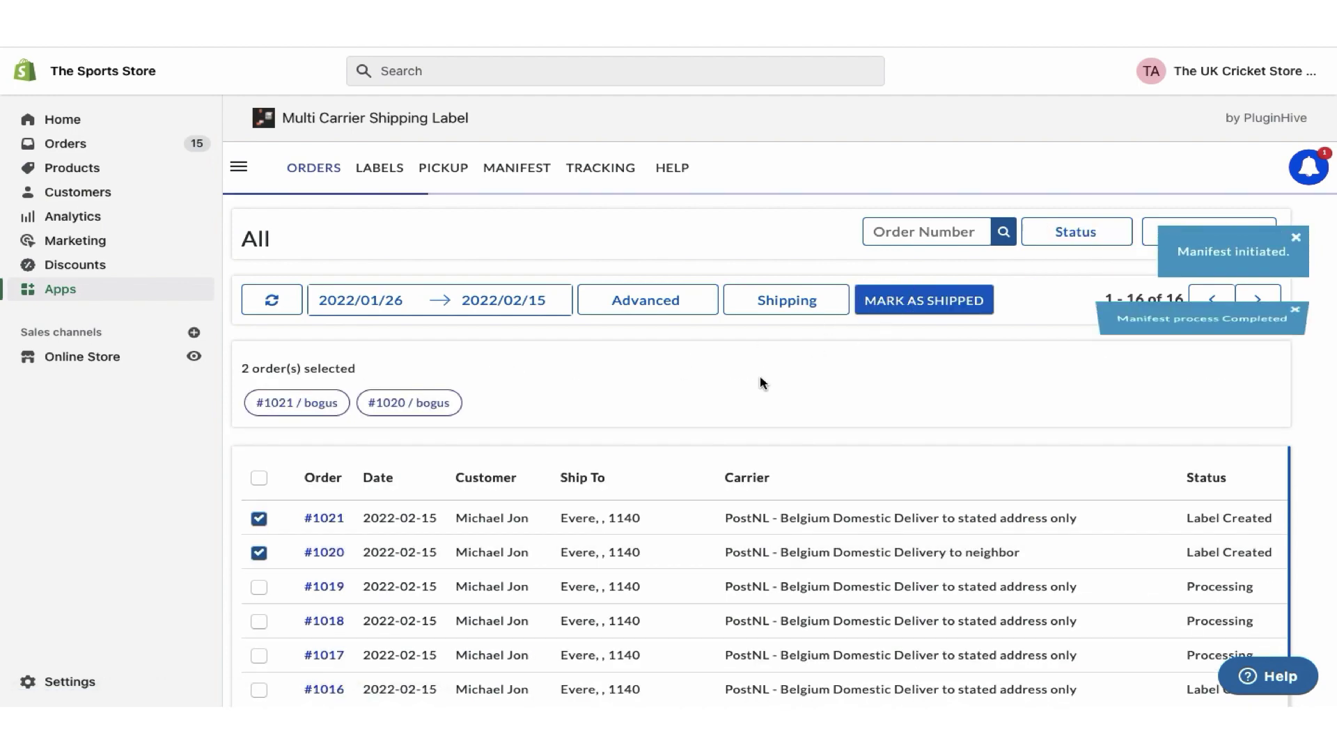
{"action": "left_click", "coordinate": [509, 178]}
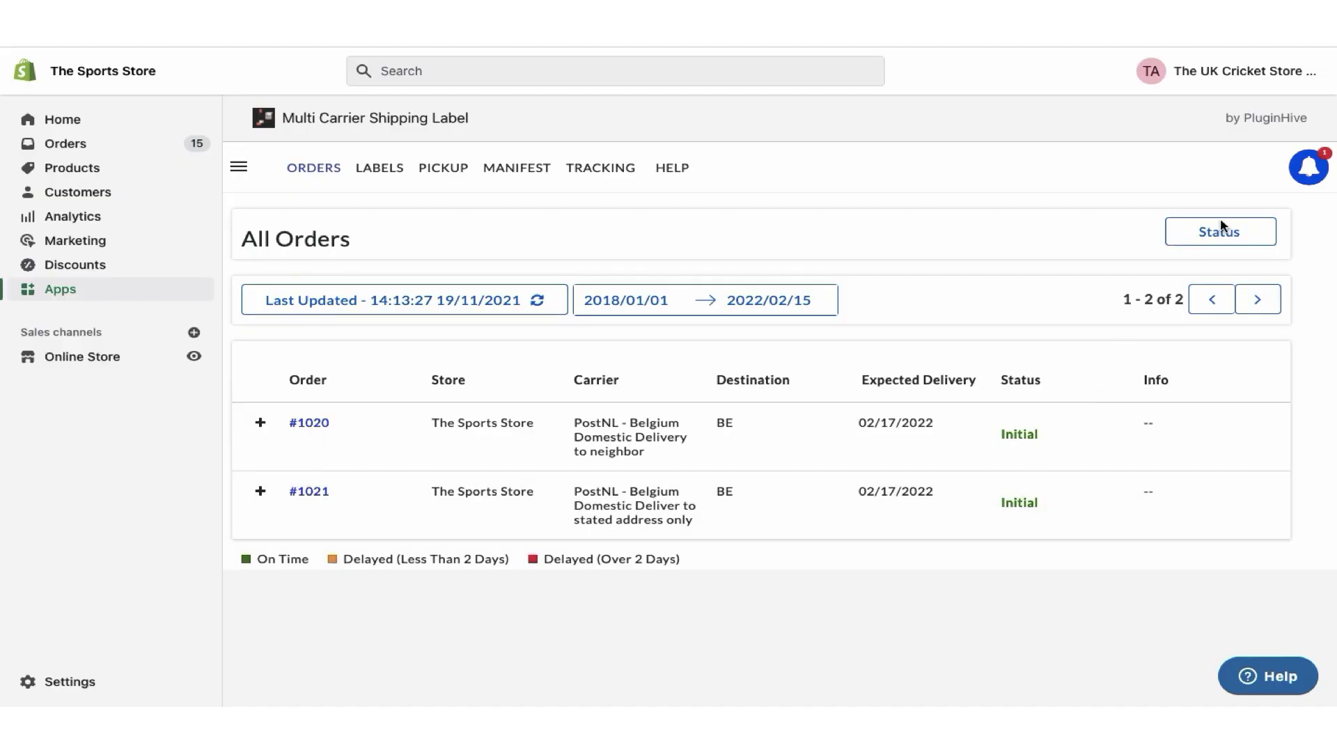
Step: Show the tracking status filter choices, from All Orders to Exceptions
{"action": "left_click", "coordinate": [1221, 228]}
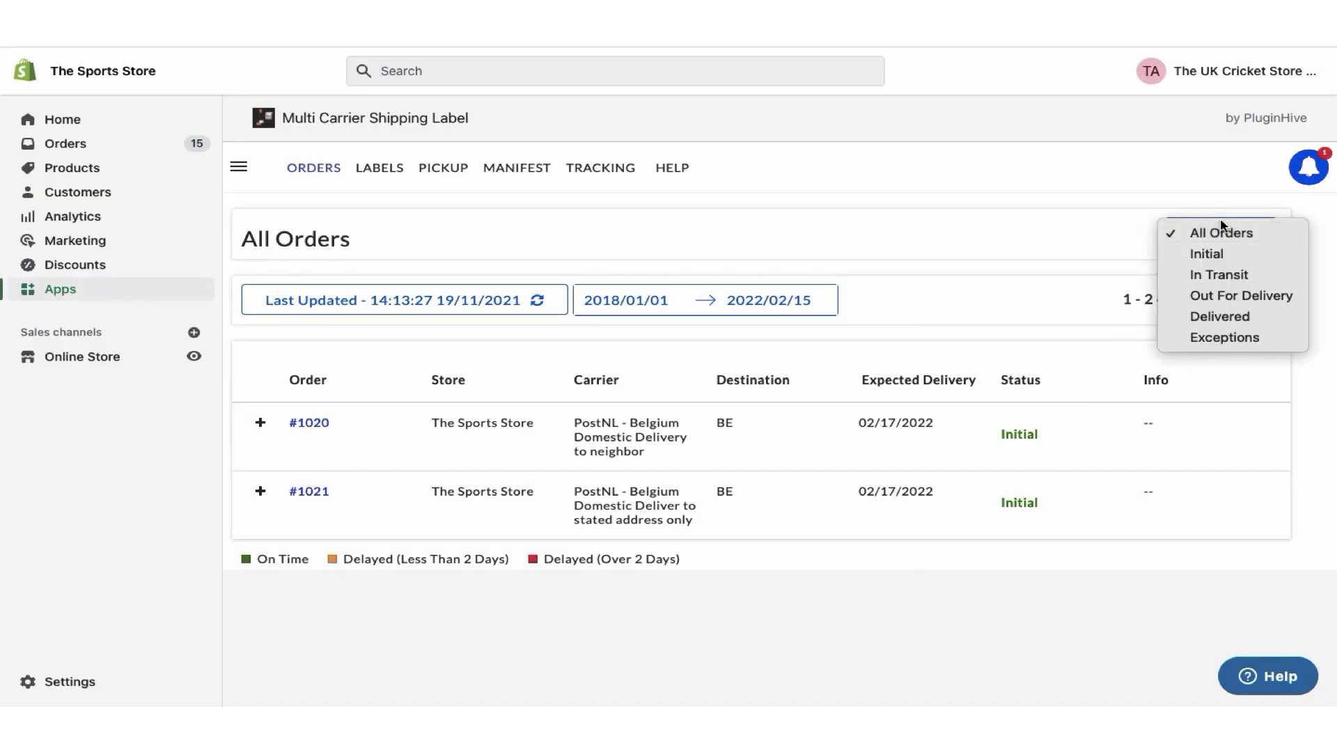